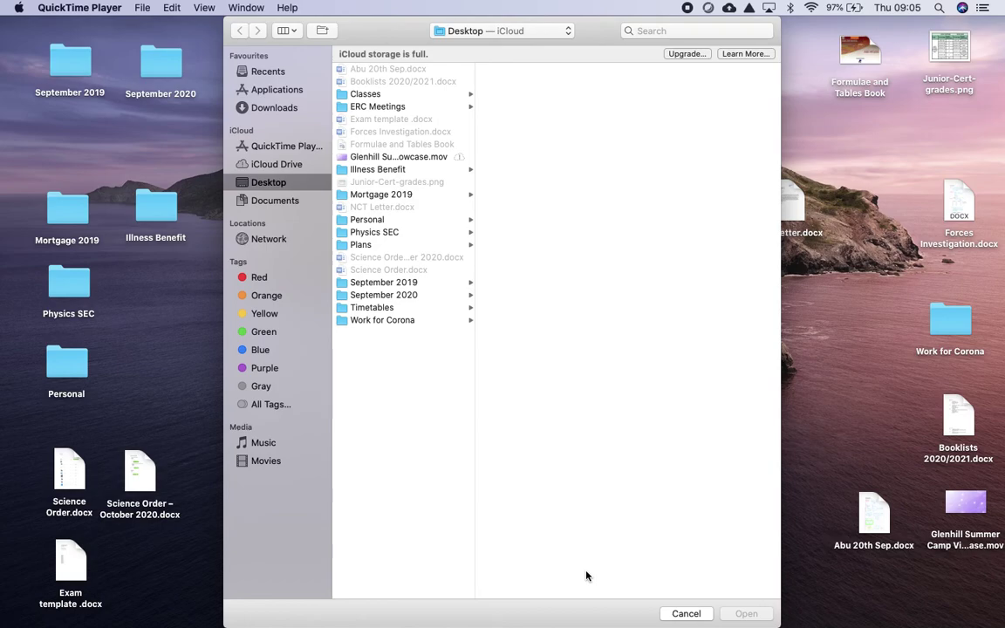
# Step: Show the Desktop's files and folders in QuickTime Player's Open File dialog
pyautogui.moveTo(571, 610)
# Step: Bring the teacher's OneNote notebook with the Force Investigation page to the front
pyautogui.click(702, 608)
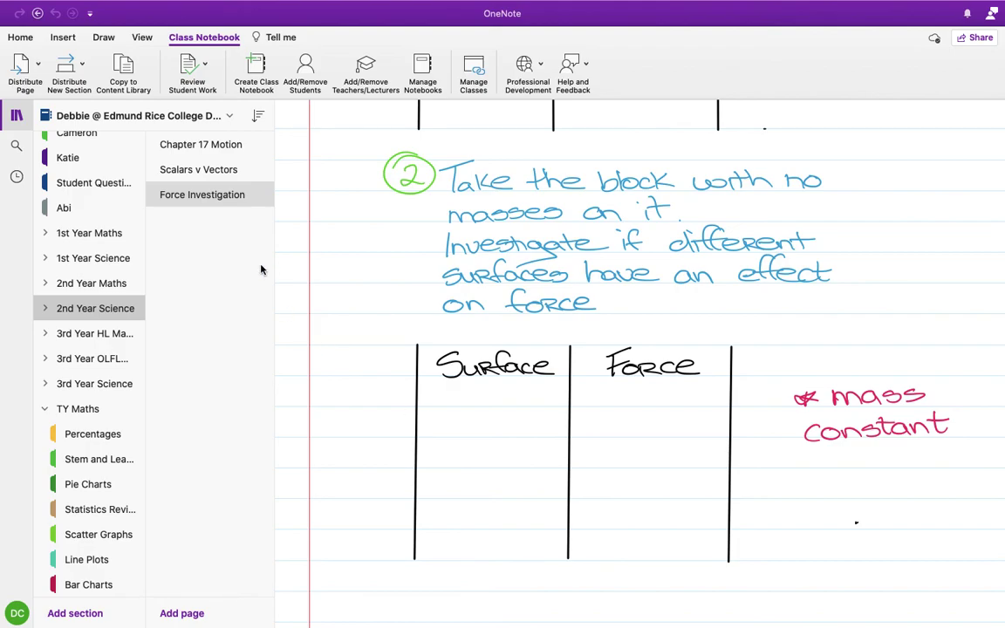
pyautogui.click(264, 68)
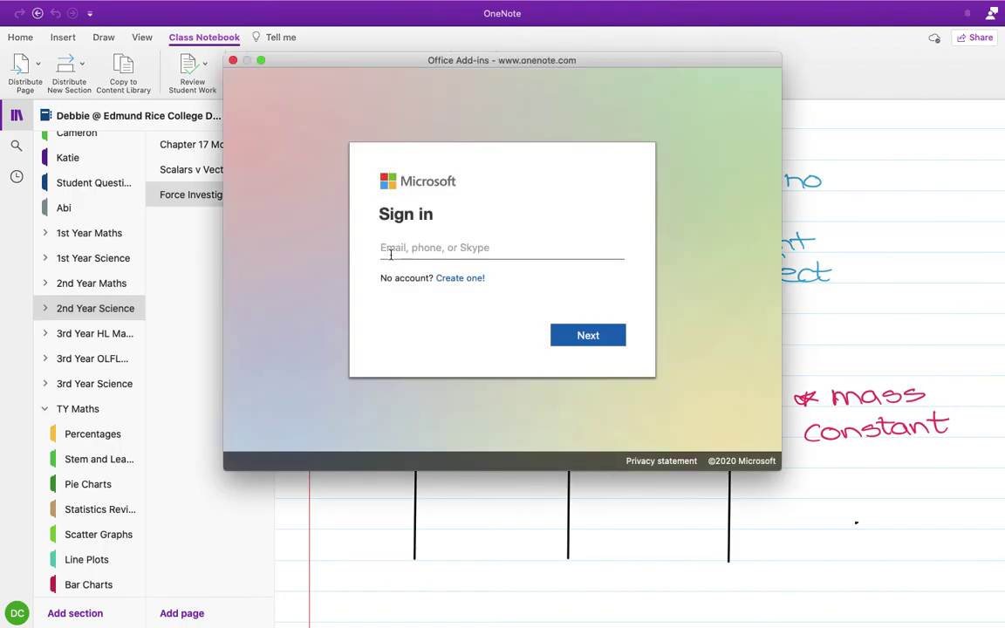
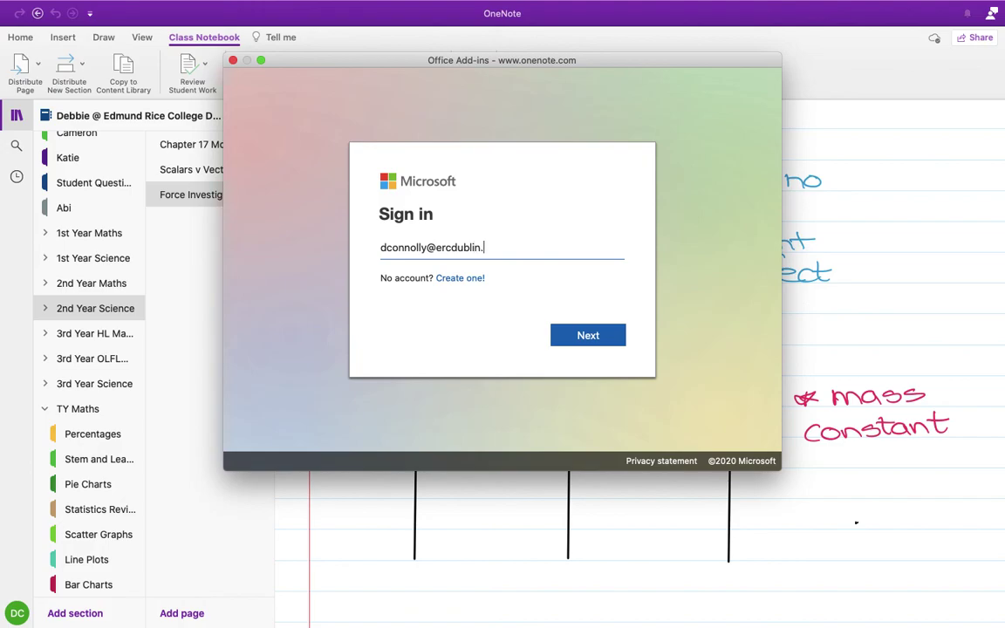
# Step: Sign in to the class notebook wizard with the school account e-mail
pyautogui.click(589, 338)
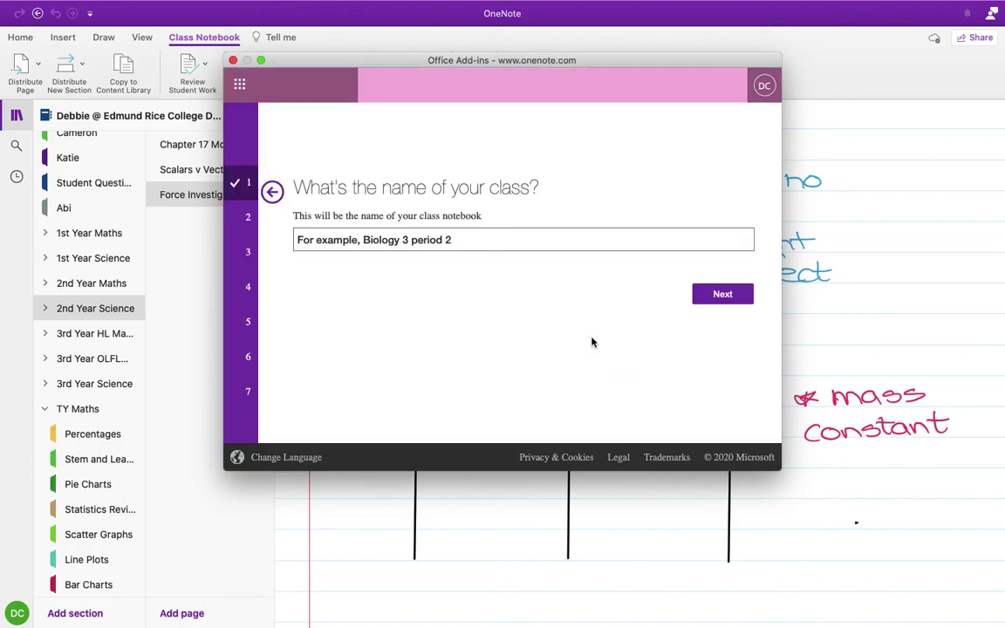
# Step: Name the class 'TY Maths' and skip the section groups and co-teacher steps
pyautogui.click(471, 232)
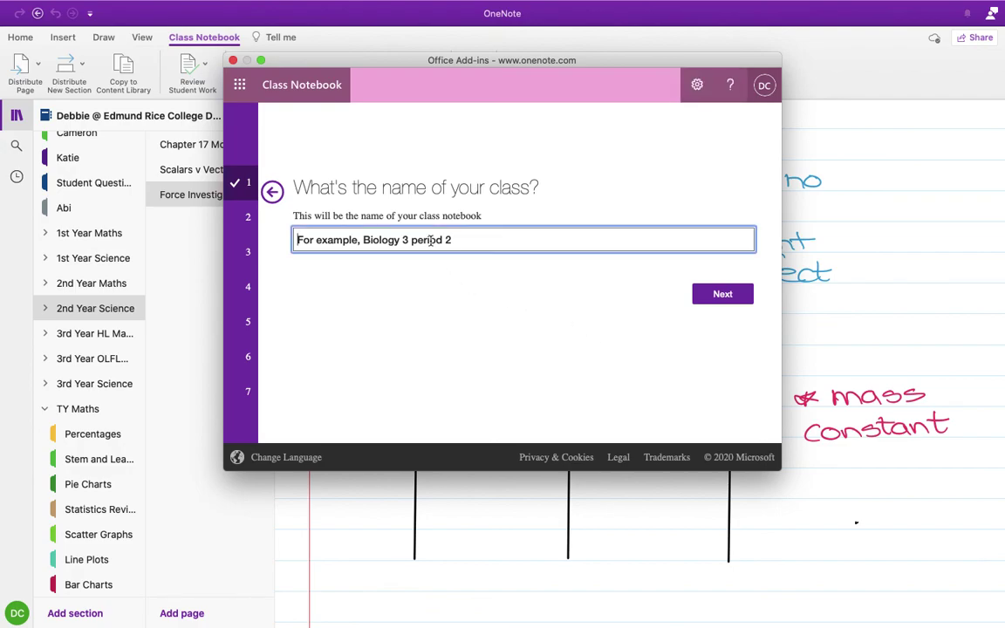
pyautogui.write('TY Maths')
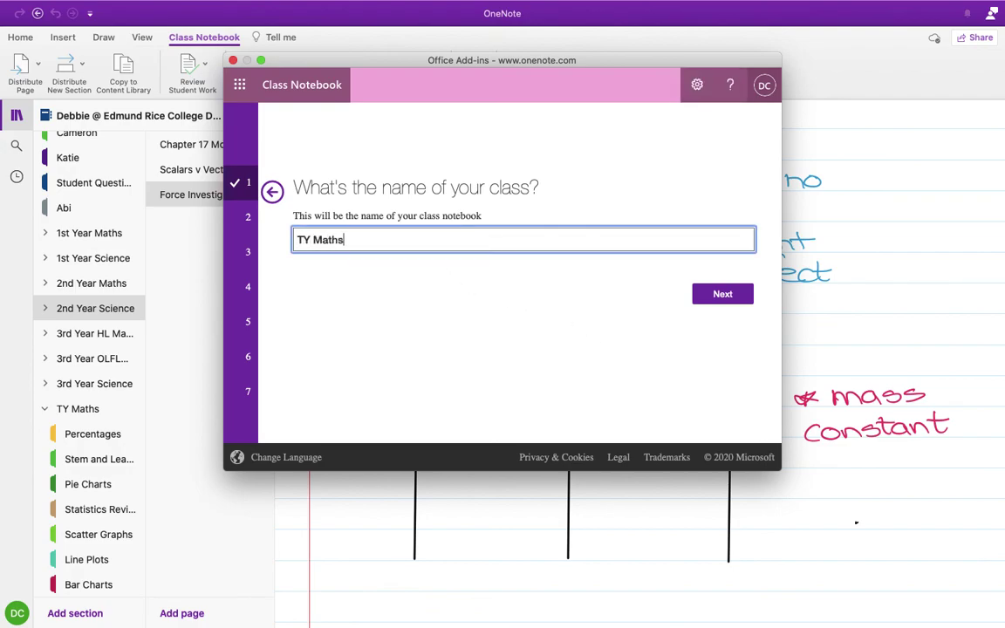
pyautogui.click(723, 296)
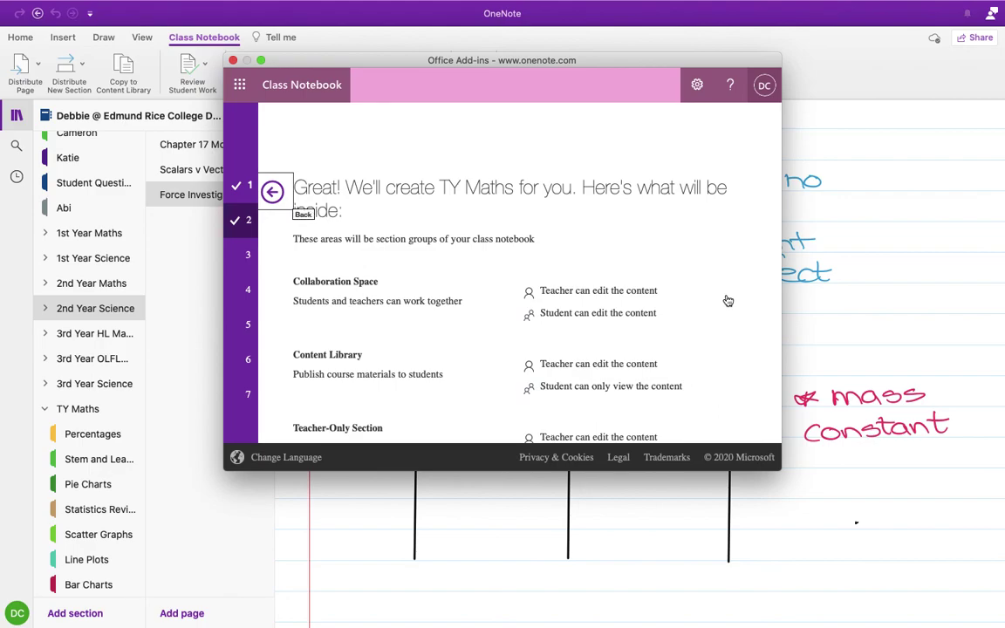
pyautogui.scroll(-5, 722, 370)
pyautogui.click(722, 395)
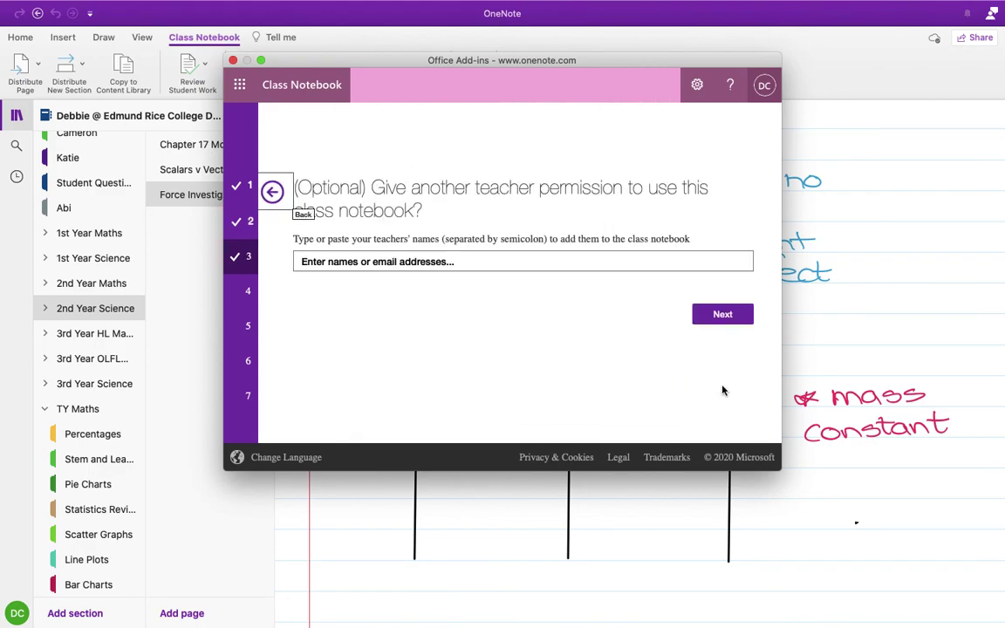
pyautogui.click(720, 315)
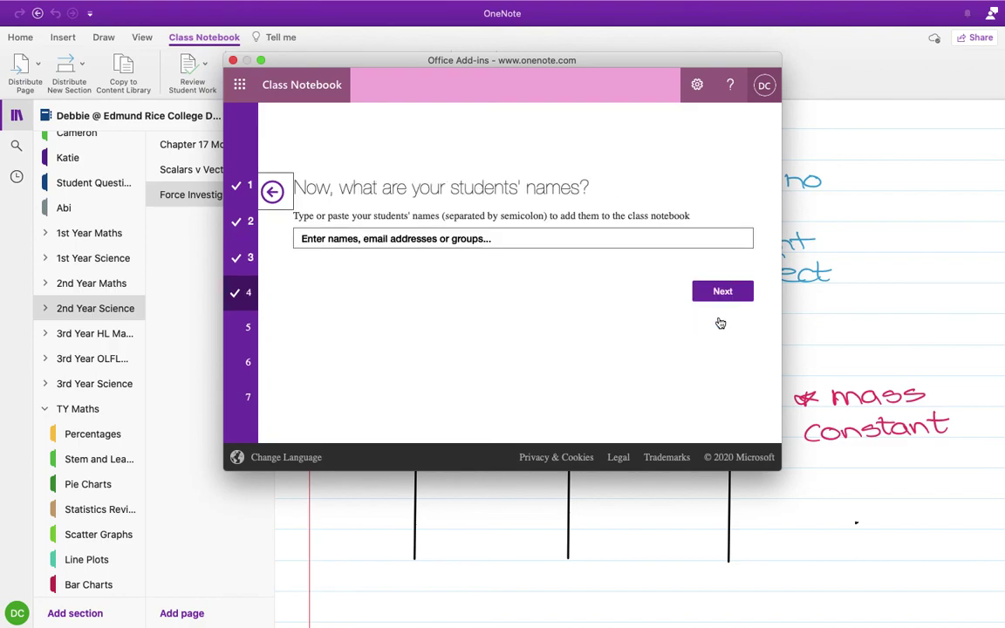
pyautogui.hotkey('ctrl', 'Left')
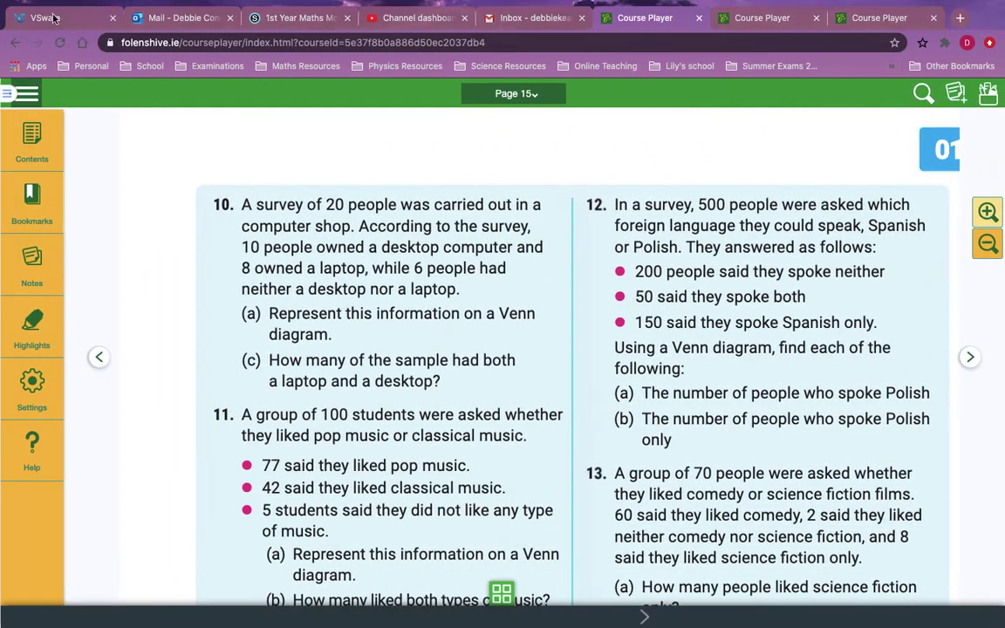
# Step: Check the 4Mat-1 class learner list in VSware, then begin entering a student in OneNote
pyautogui.click(54, 17)
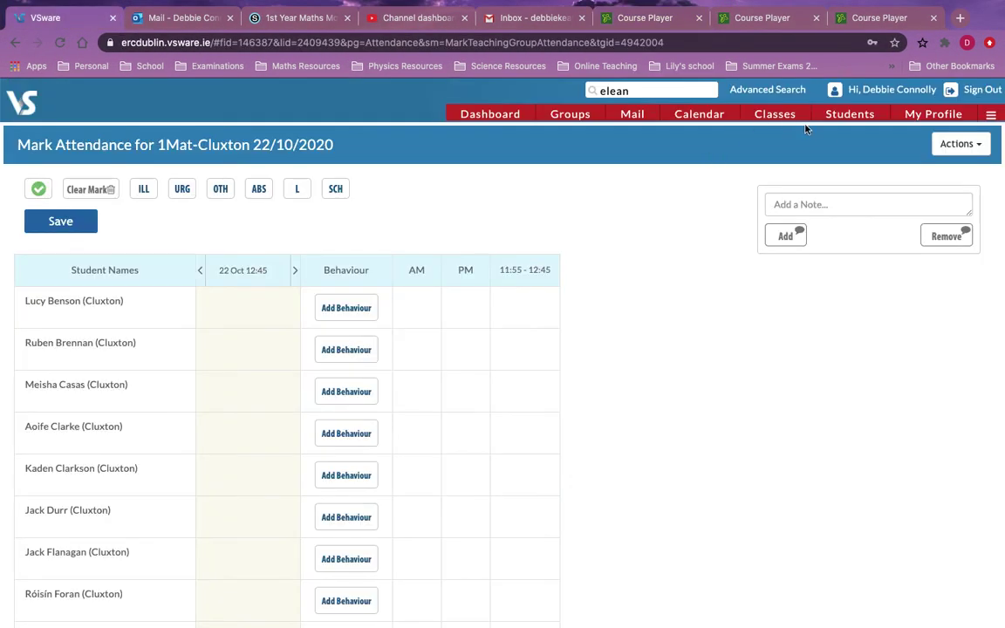
pyautogui.click(954, 116)
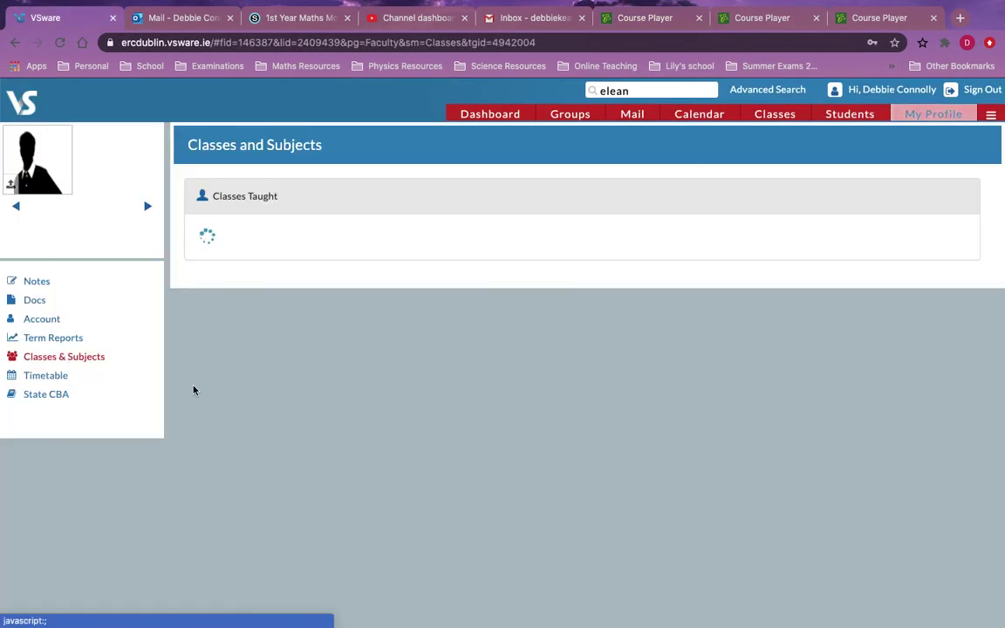
pyautogui.click(214, 400)
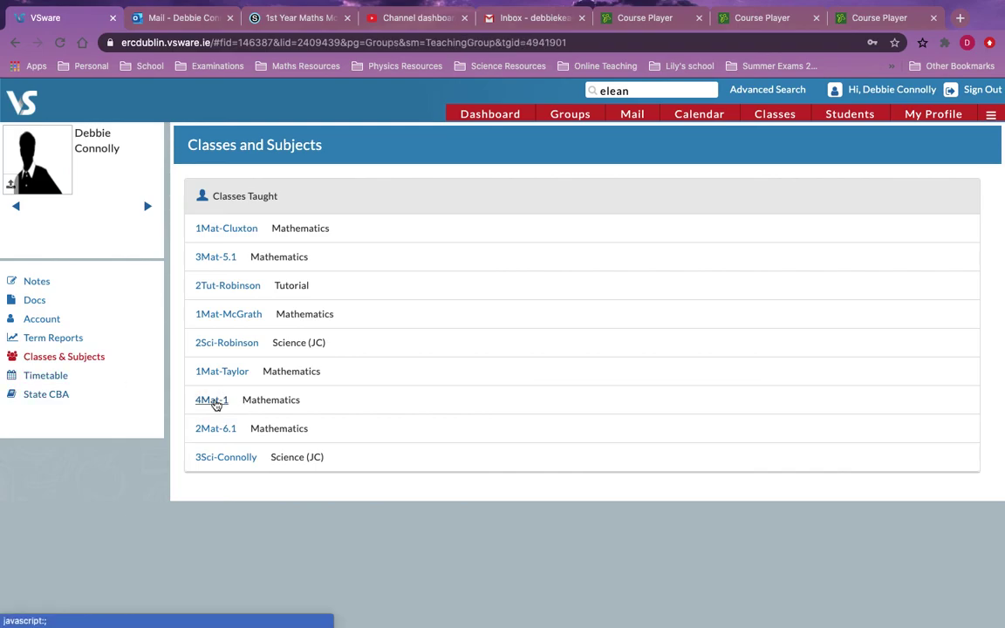
pyautogui.hotkey('ctrl', 'Right')
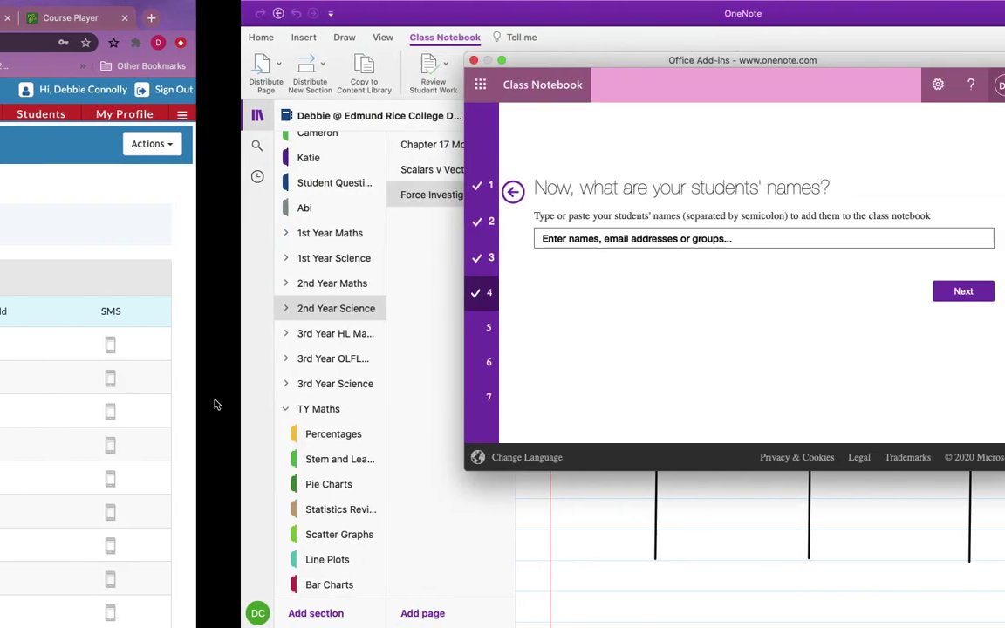
pyautogui.write('moh')
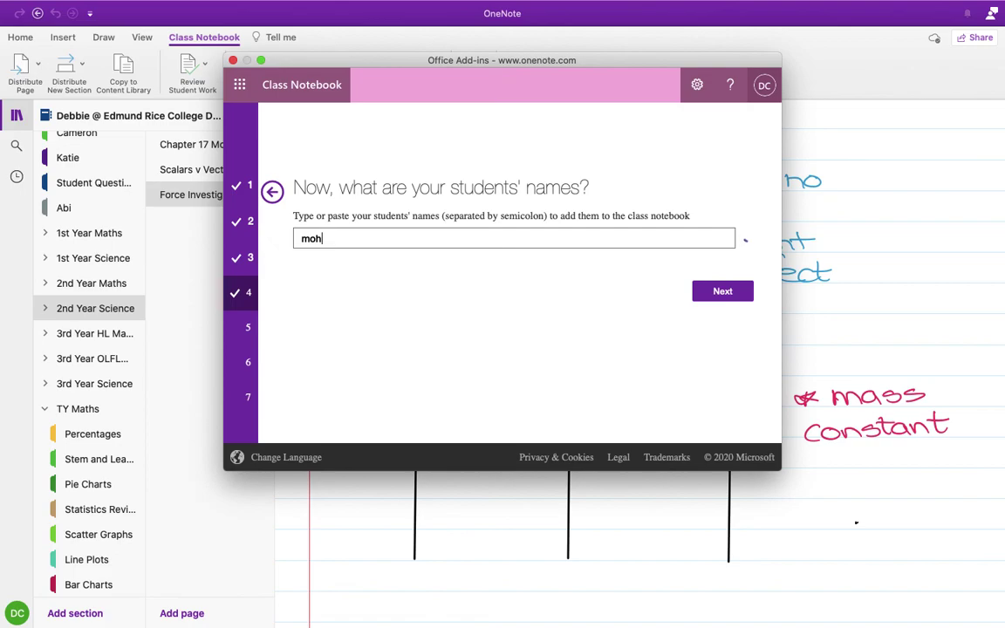
pyautogui.write('amm')
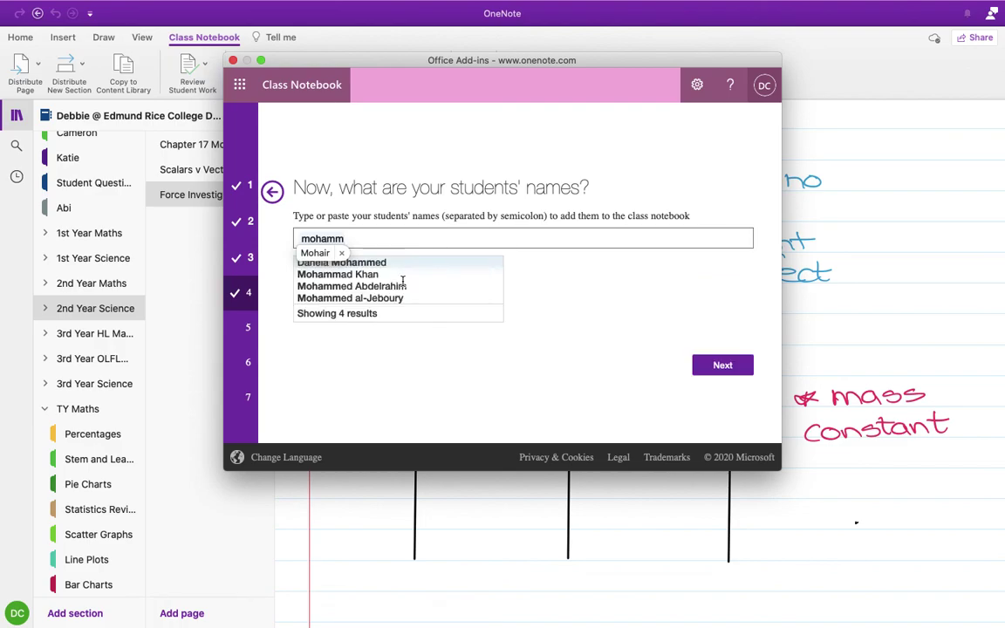
# Step: Add the first 4Mat-1 student from the suggestions after correcting the typed name
pyautogui.hotkey('ctrl', 'Left')
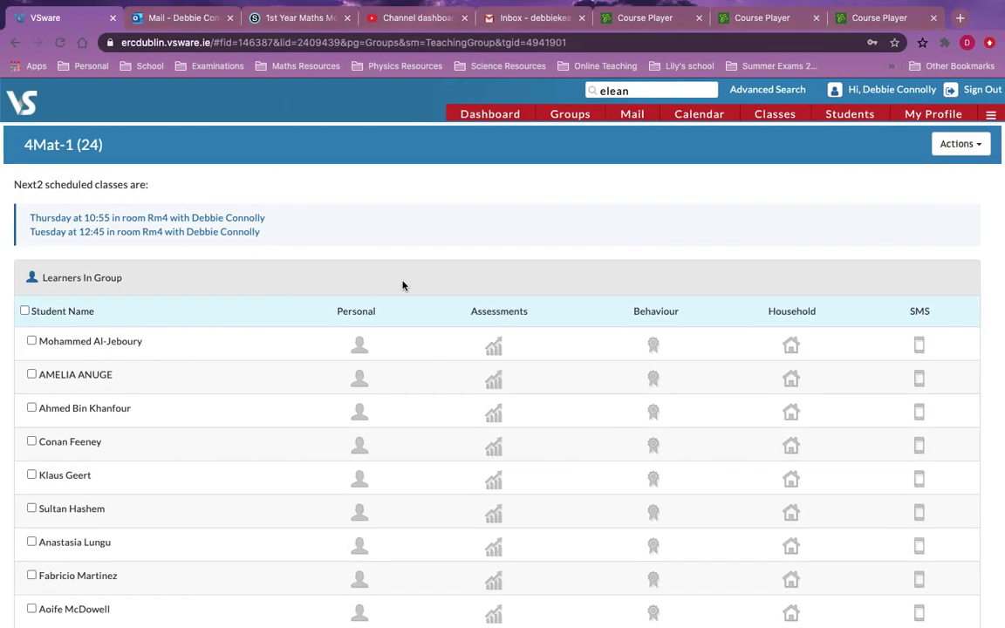
pyautogui.hotkey('ctrl', 'Right')
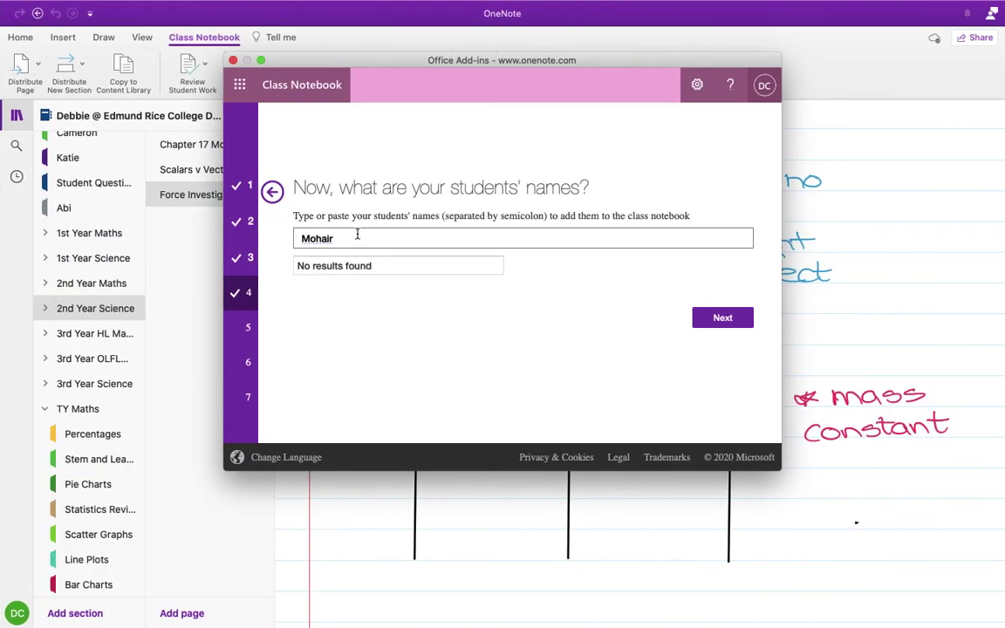
pyautogui.press('BackSpace')
pyautogui.press('BackSpace')
pyautogui.write('mm')
pyautogui.press('BackSpace')
pyautogui.press('BackSpace')
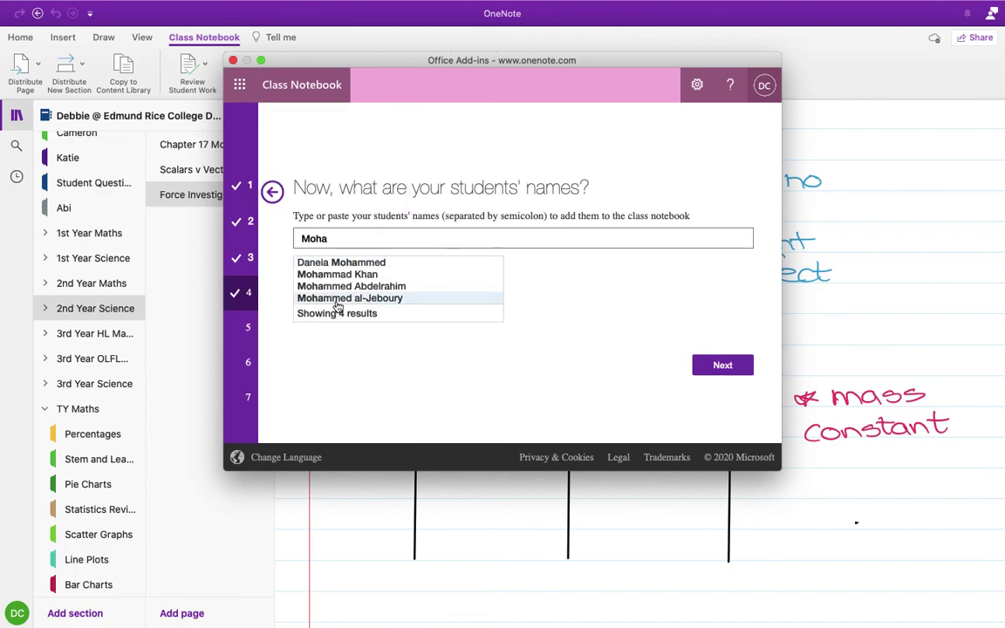
pyautogui.click(347, 299)
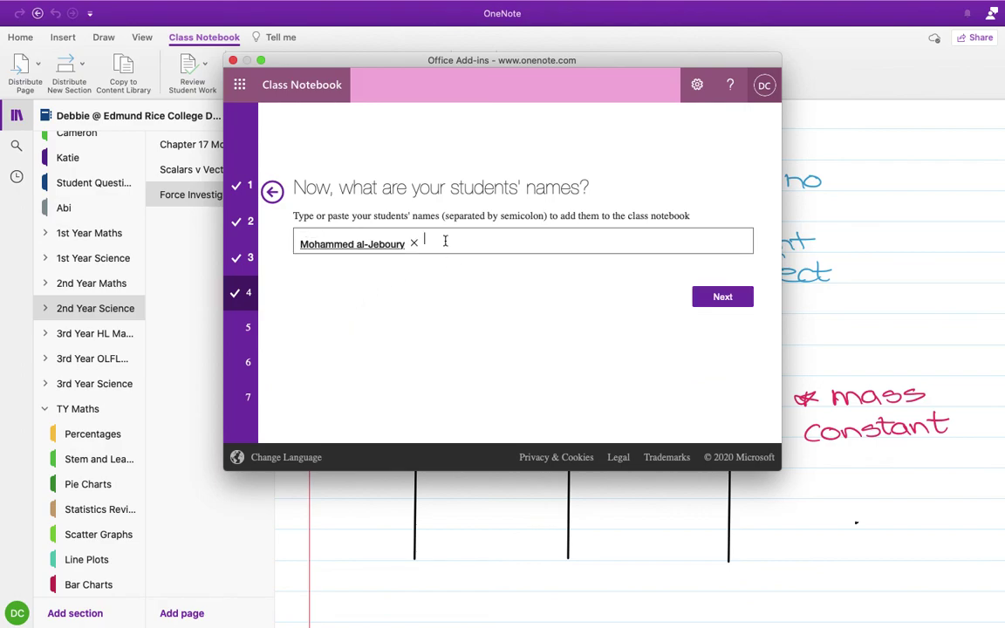
# Step: Add a second student from the suggestions and confirm the student list
pyautogui.press('super+Tab')
pyautogui.press('super+Tab')
pyautogui.write('amelia')
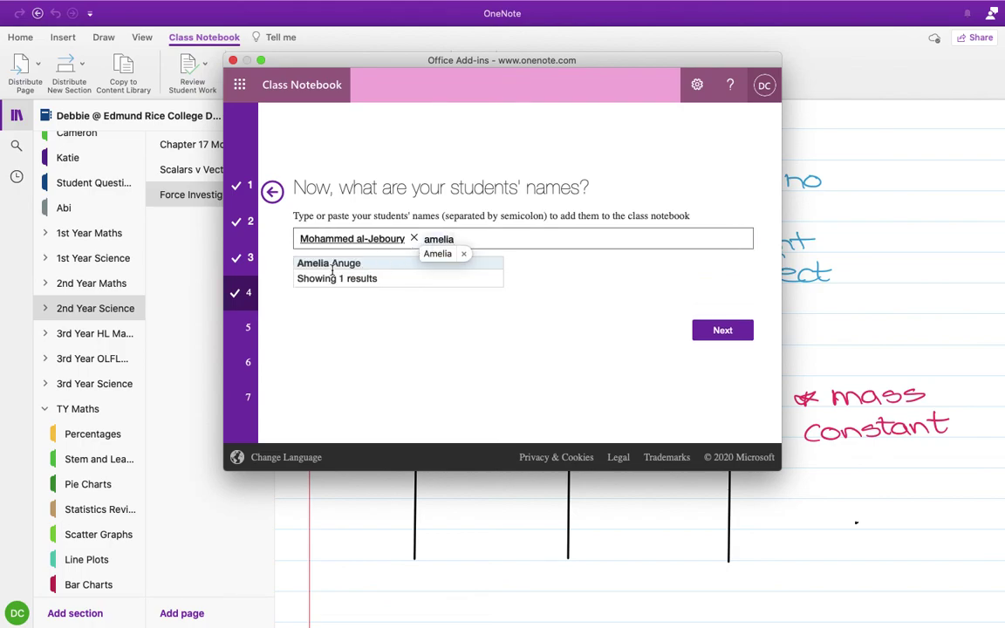
pyautogui.click(332, 266)
pyautogui.click(729, 302)
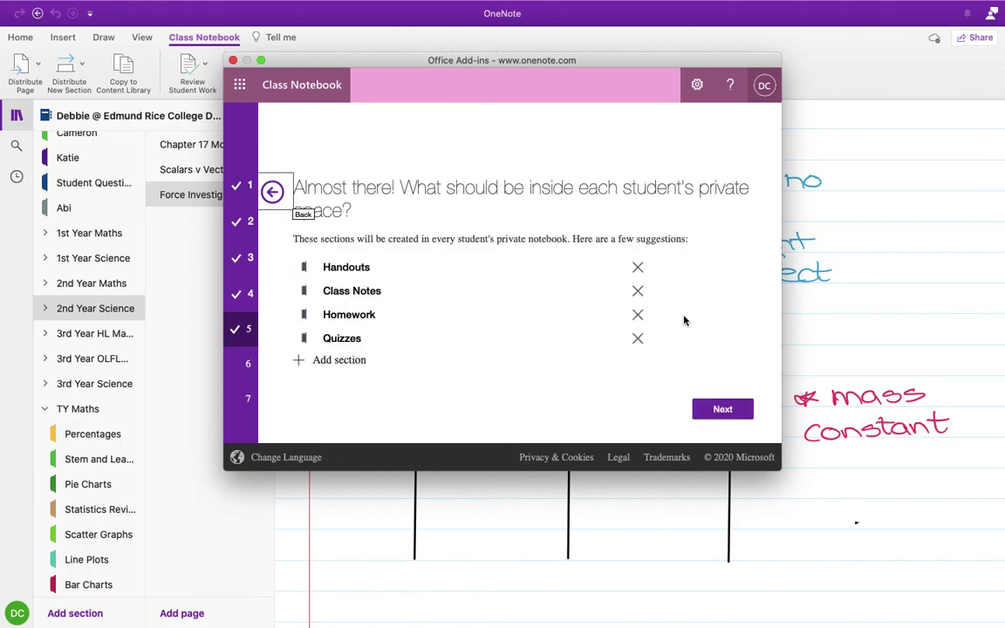
# Step: Keep the Handouts, Class Notes, Homework and Quizzes sections and create the TY Maths notebook
pyautogui.click(729, 409)
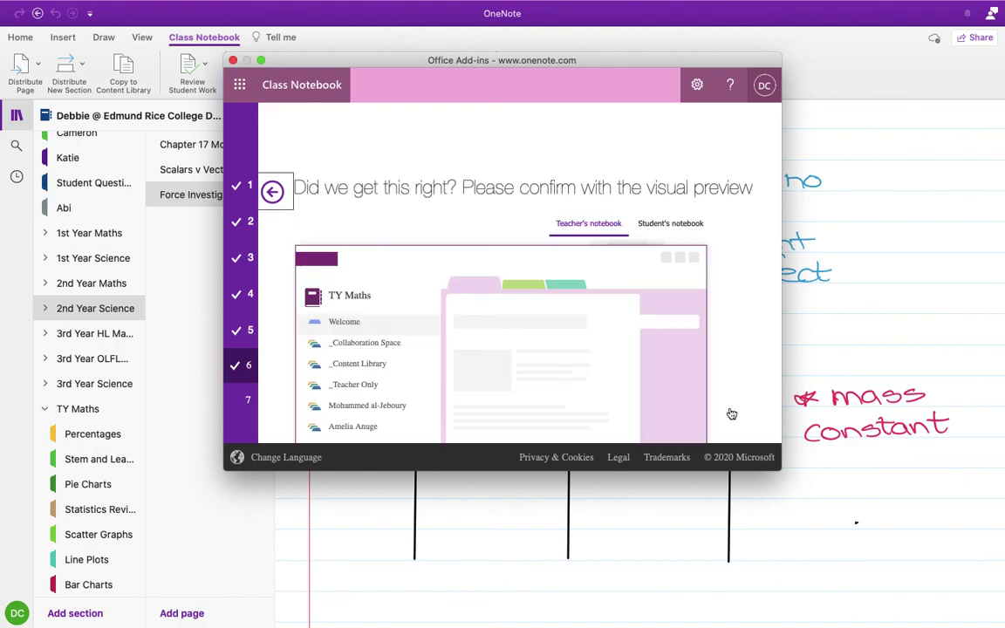
pyautogui.scroll(-5, 731, 414)
pyautogui.click(731, 399)
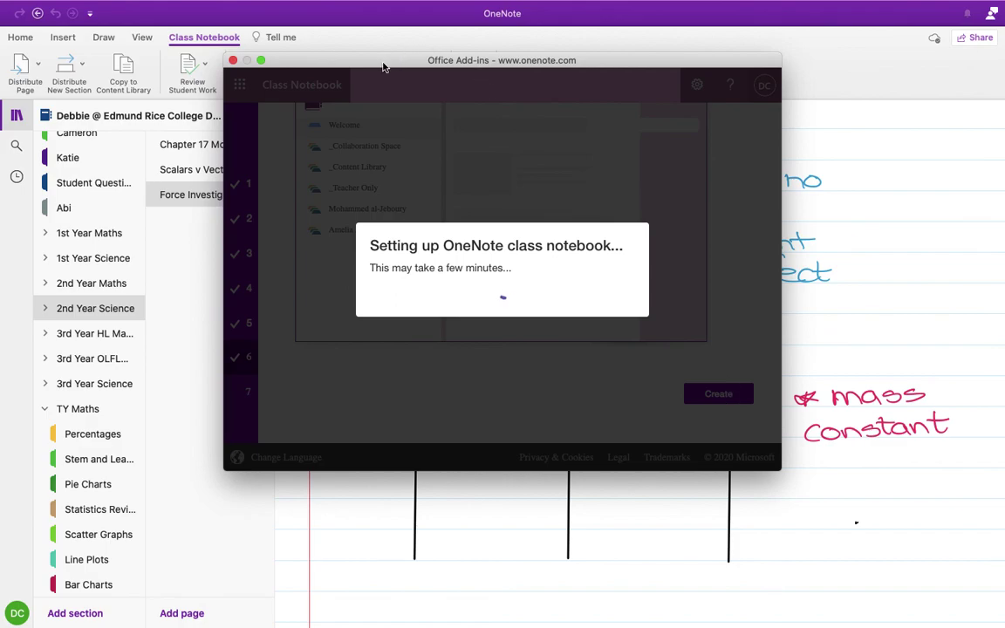
pyautogui.moveTo(382, 66); pyautogui.dragTo(653, 71)
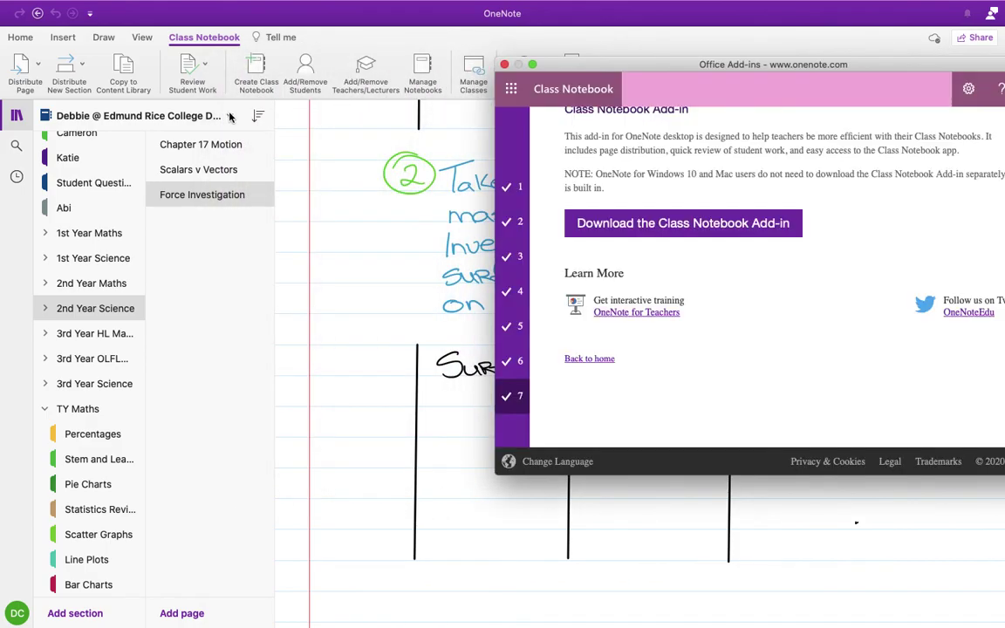
# Step: Open TY Maths, then switch to the teacher's notebook and open Chapter 1 Sets
pyautogui.scroll(5, 650, 292)
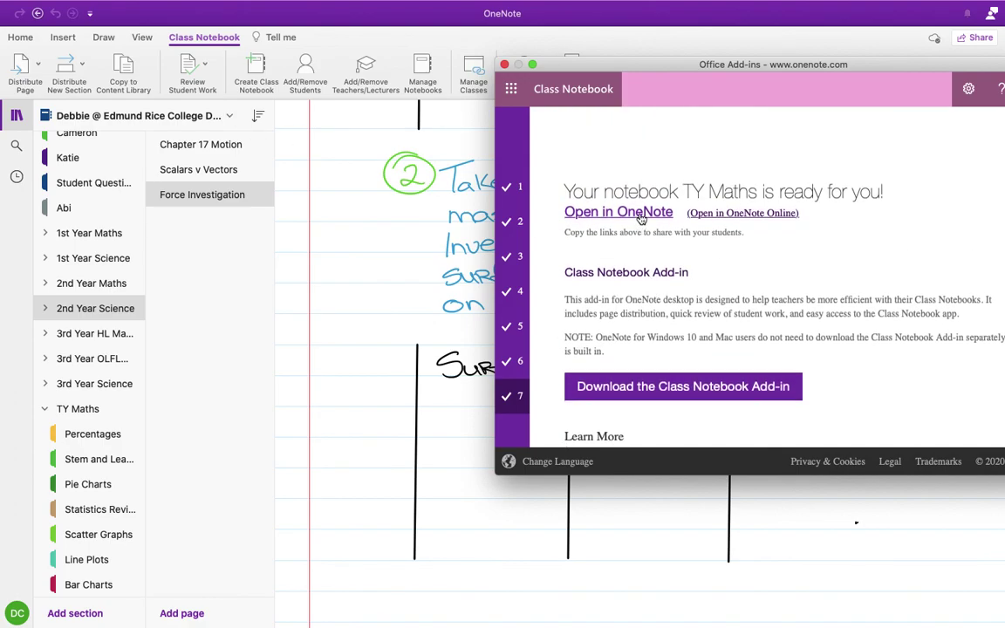
pyautogui.click(641, 215)
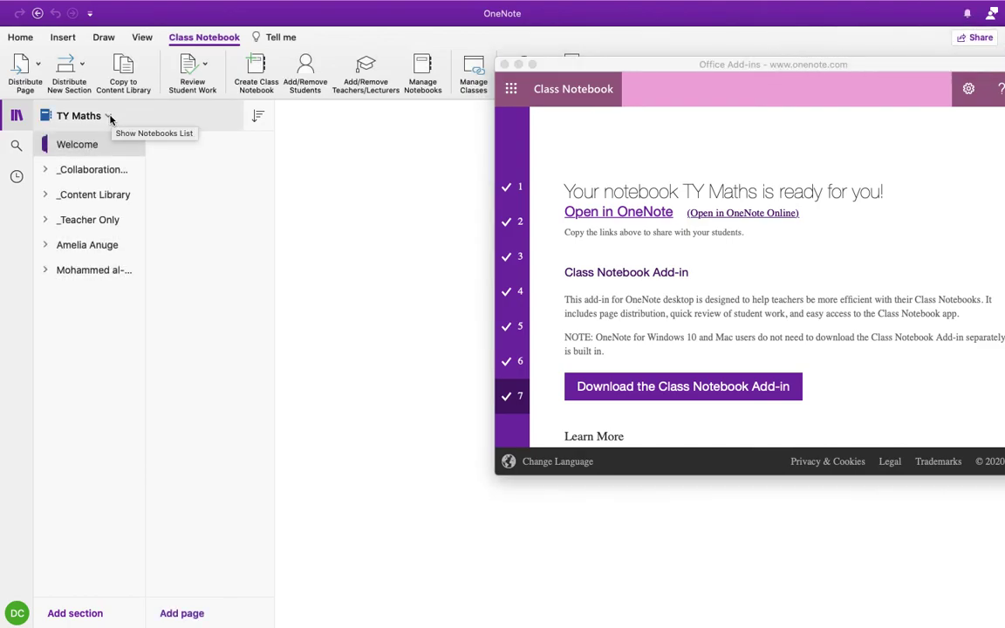
pyautogui.click(110, 116)
pyautogui.click(122, 141)
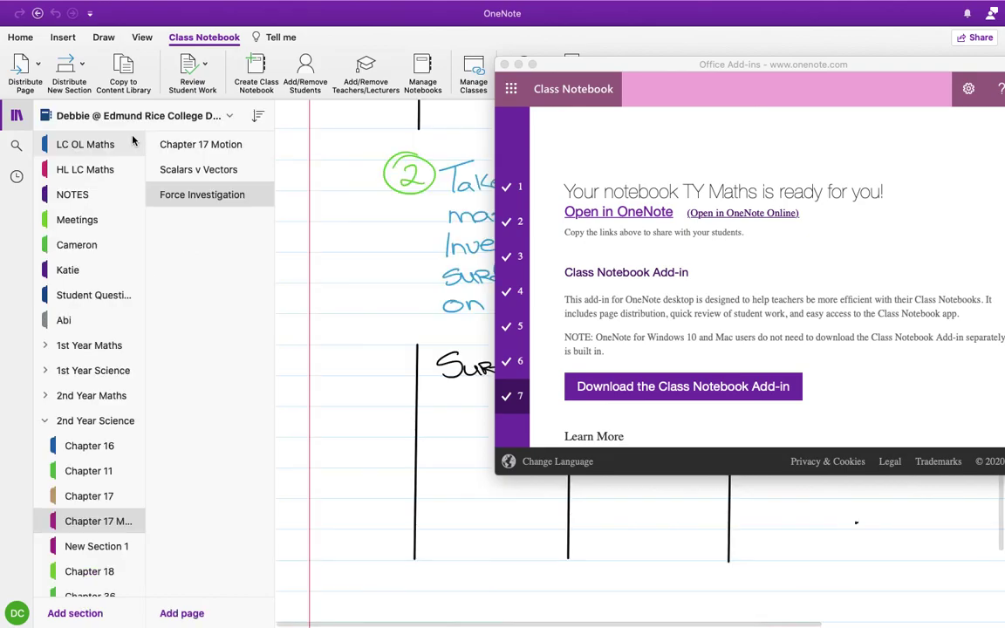
pyautogui.click(96, 345)
pyautogui.scroll(-5, 78, 436)
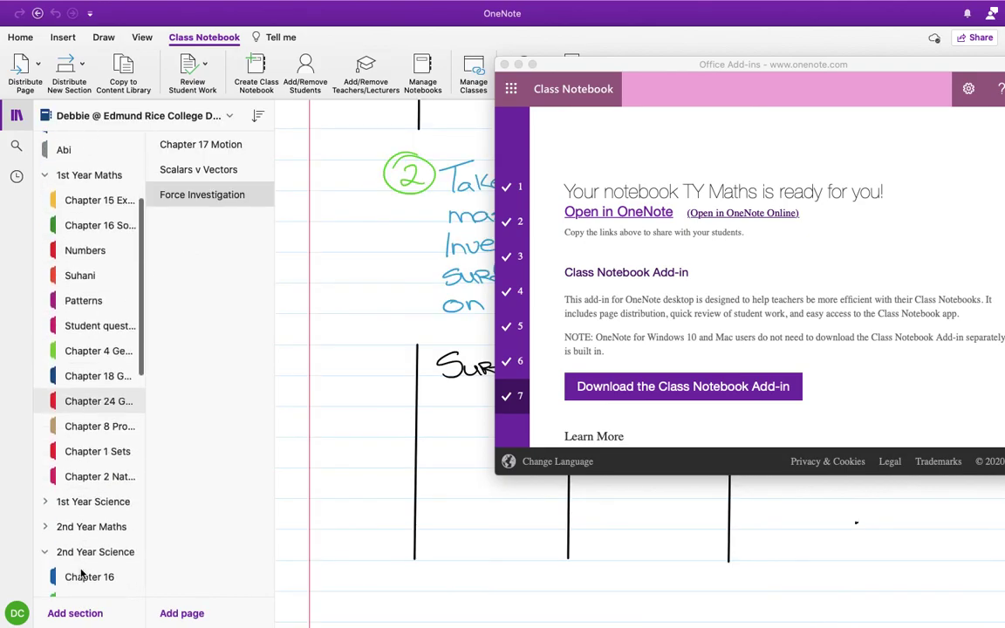
pyautogui.scroll(-4, 81, 558)
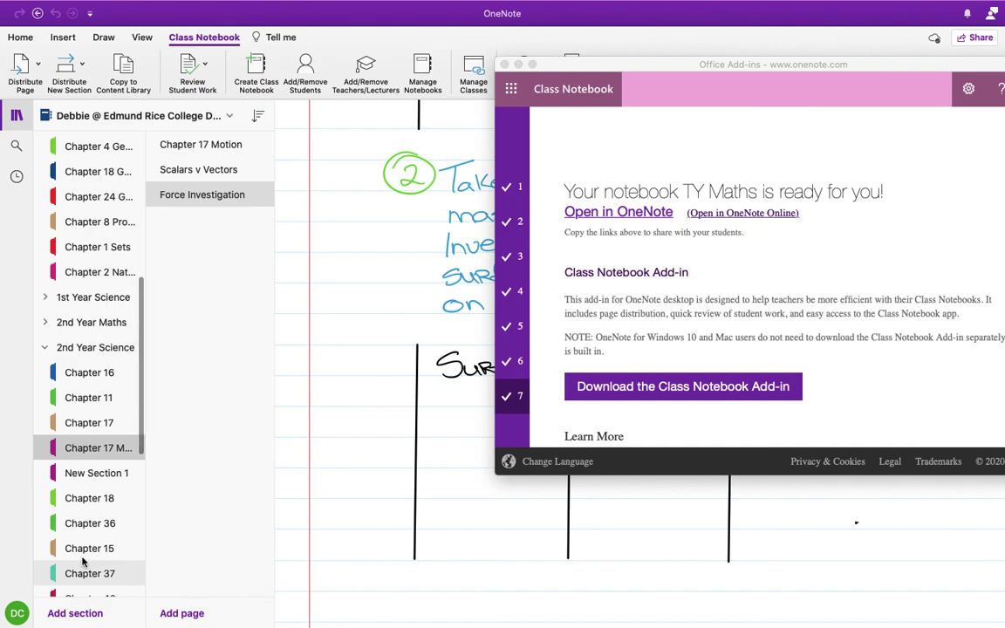
pyautogui.click(98, 252)
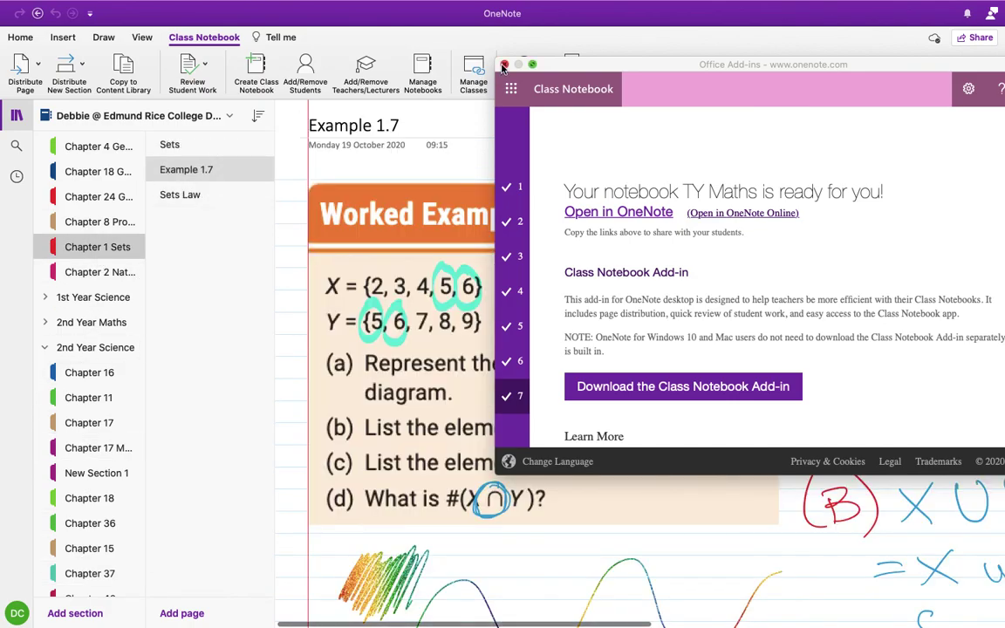
# Step: Scroll the Example 1.7 page while collapsing and restoring the navigation pane
pyautogui.scroll(-10, 668, 405)
pyautogui.scroll(4, 670, 405)
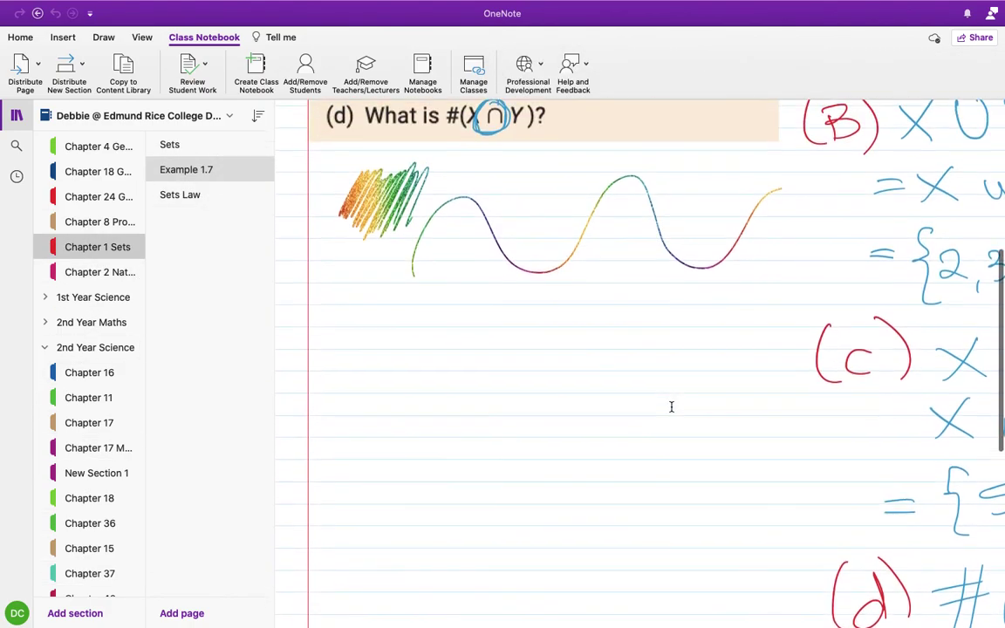
pyautogui.click(15, 114)
pyautogui.scroll(-10, 530, 469)
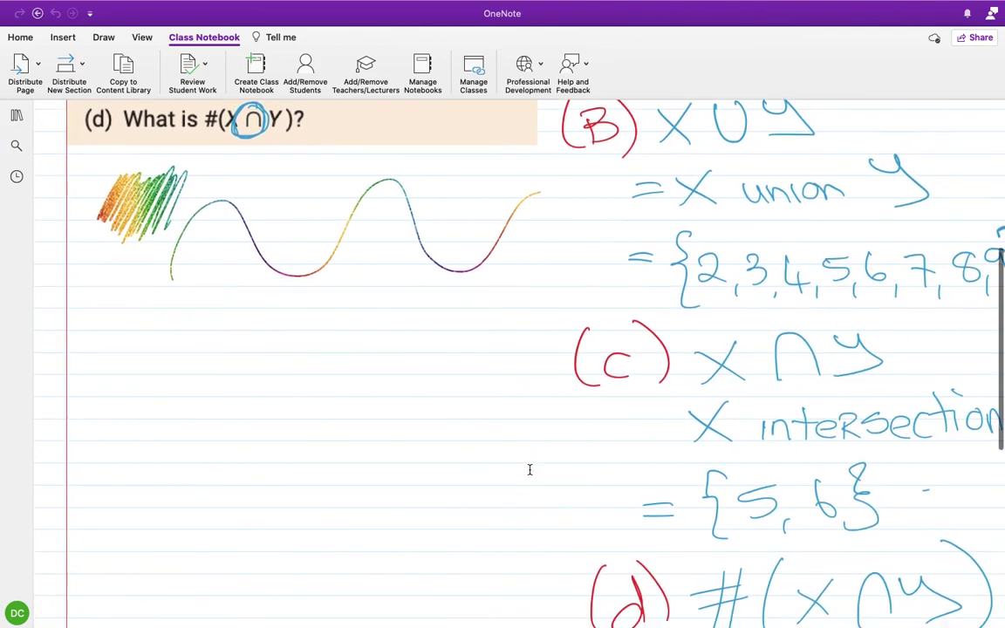
pyautogui.scroll(15, 529, 469)
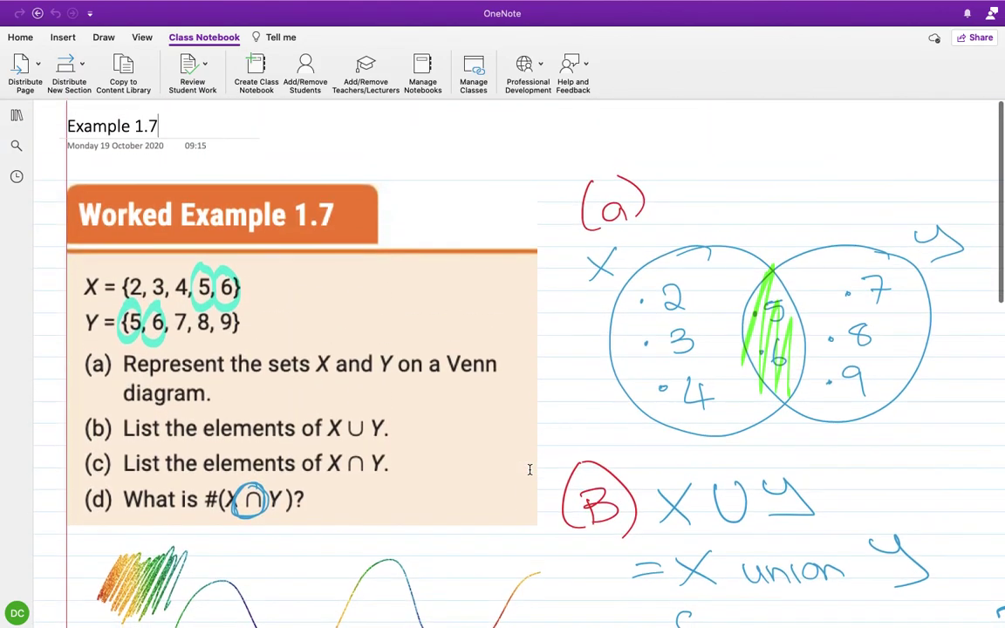
pyautogui.click(15, 114)
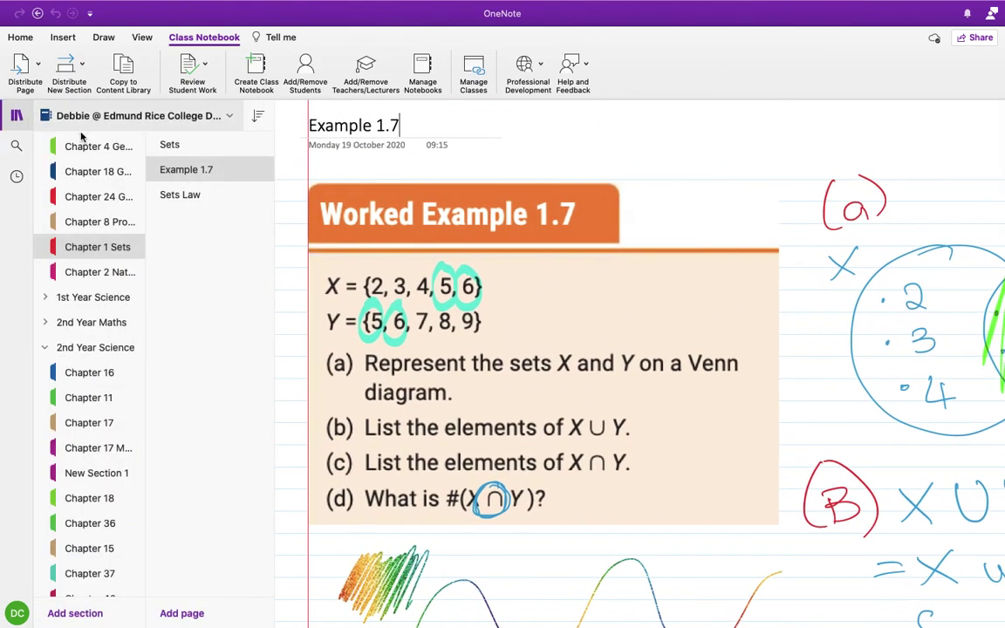
# Step: Open the Sets page and read its Complement of a Set notes in a widened view
pyautogui.click(203, 151)
pyautogui.click(16, 115)
pyautogui.scroll(10, 450, 332)
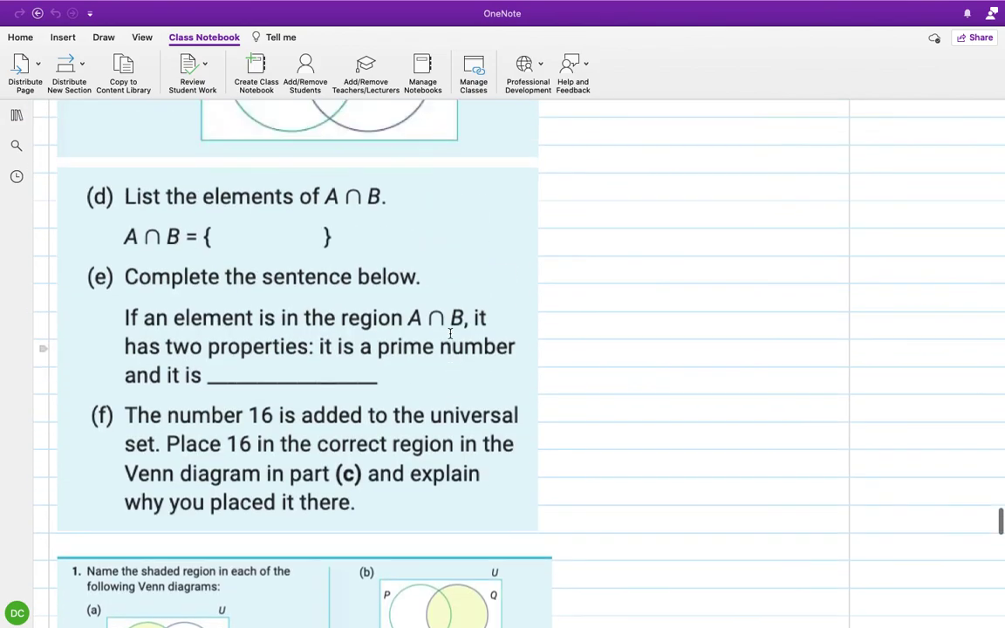
pyautogui.scroll(10, 450, 332)
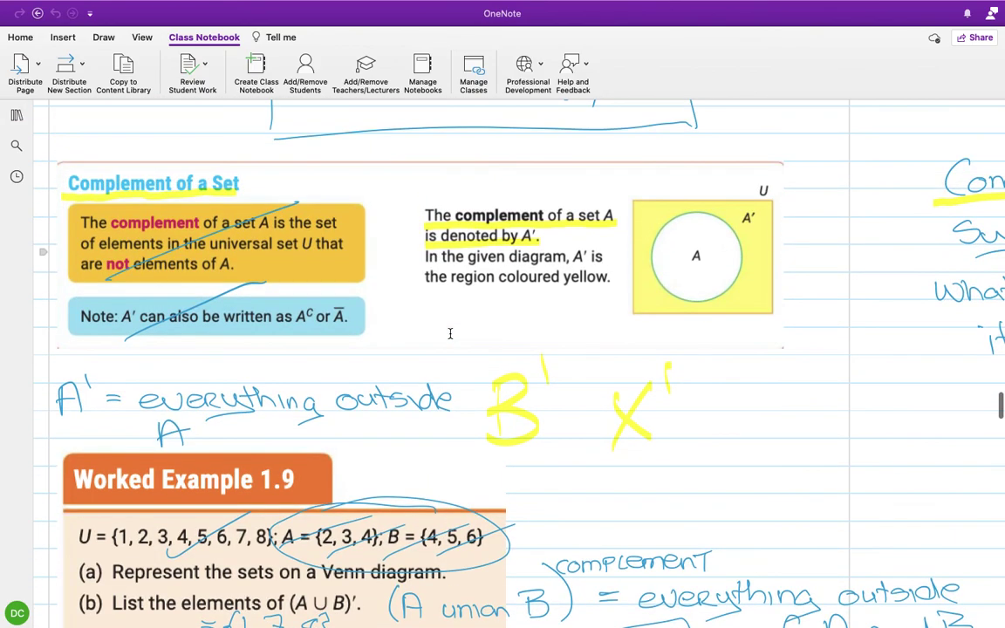
pyautogui.scroll(5, 436, 262)
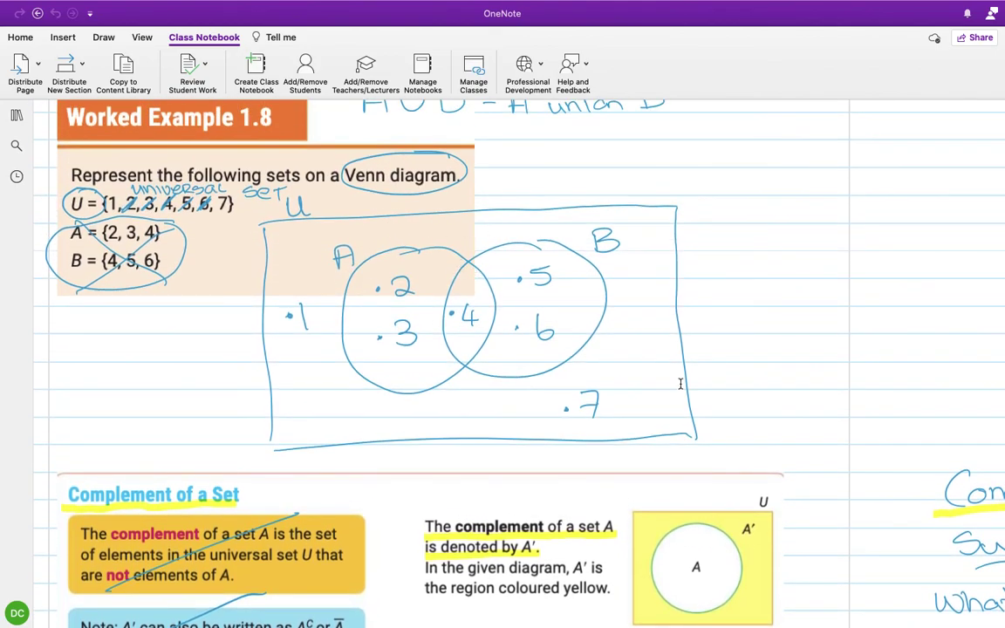
pyautogui.scroll(-2, 680, 384)
pyautogui.scroll(-2, 680, 384)
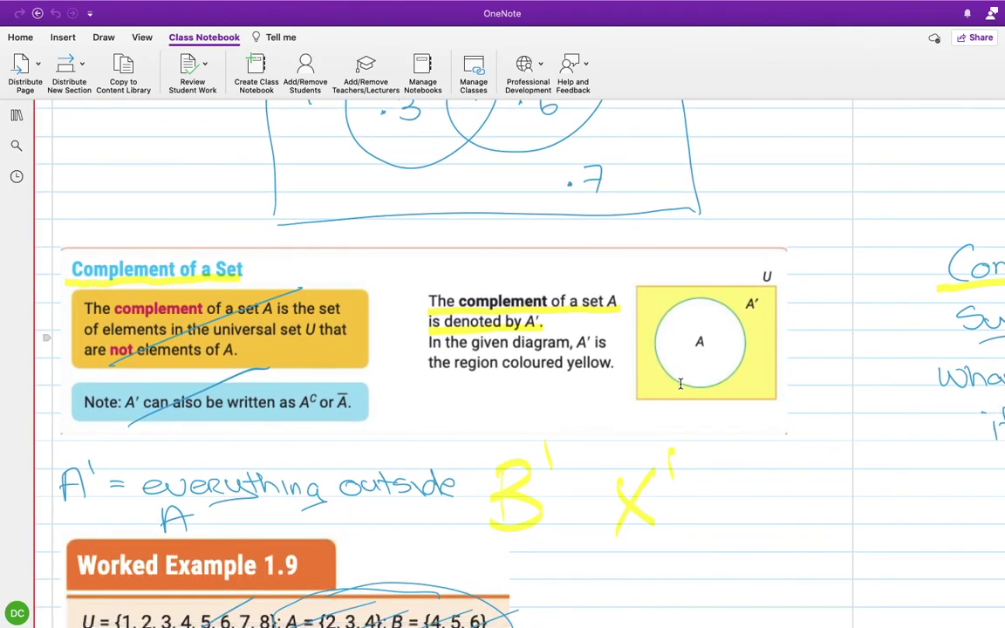
pyautogui.hscroll(15, 680, 383)
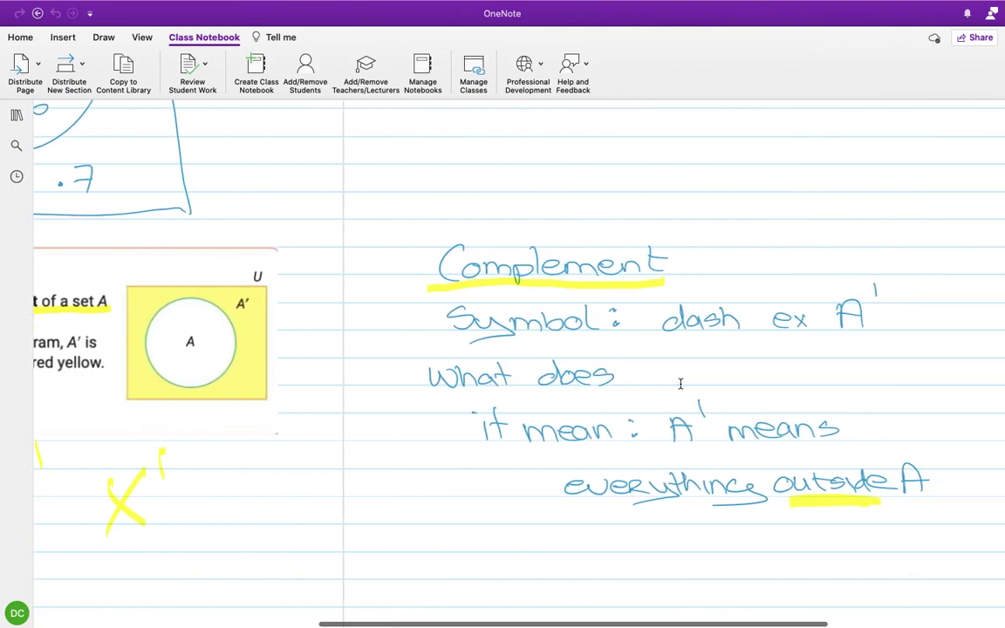
pyautogui.hscroll(-15, 681, 384)
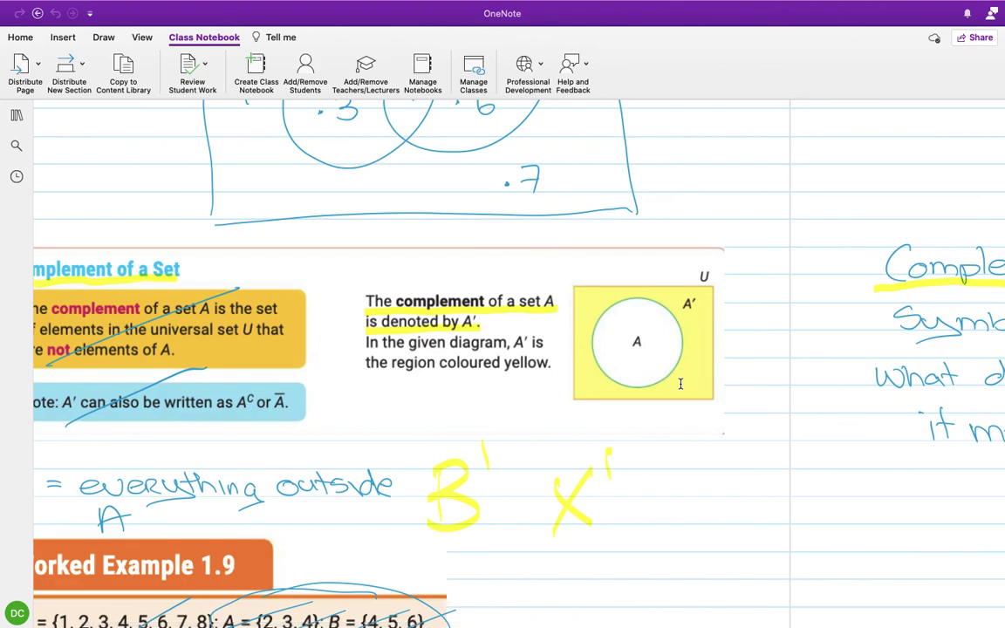
pyautogui.hscroll(-5, 680, 384)
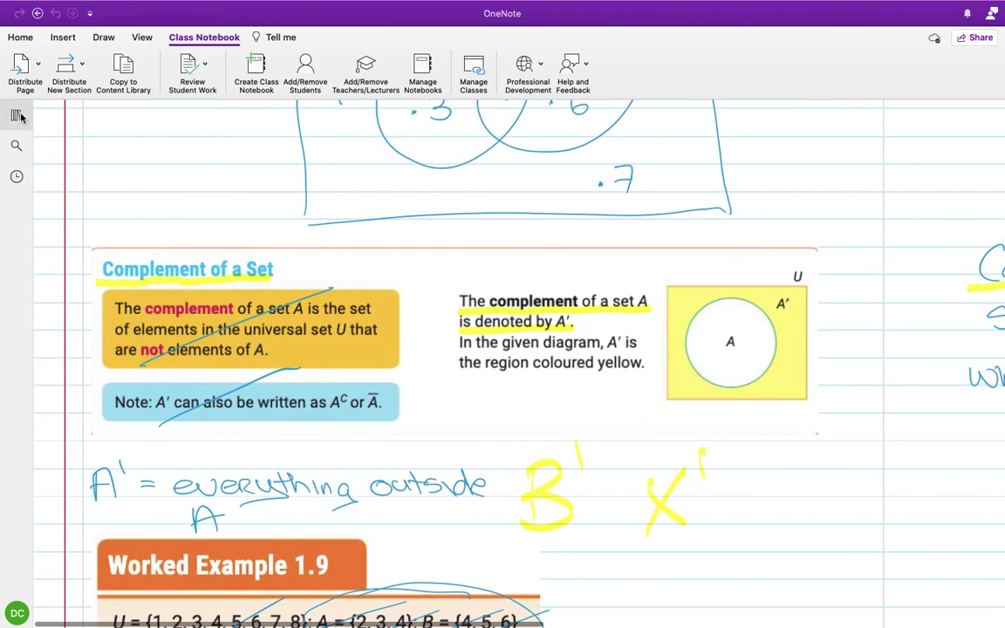
pyautogui.click(17, 116)
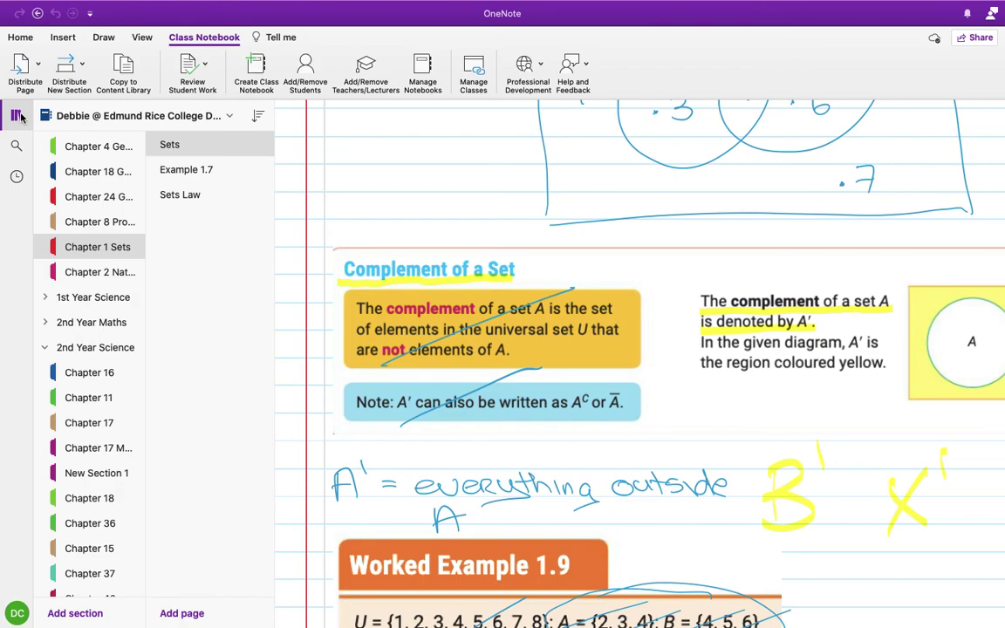
pyautogui.click(228, 115)
# Step: Look at the TY Maths notebook's _Content Library group, then return to the teacher's notebook
pyautogui.click(144, 294)
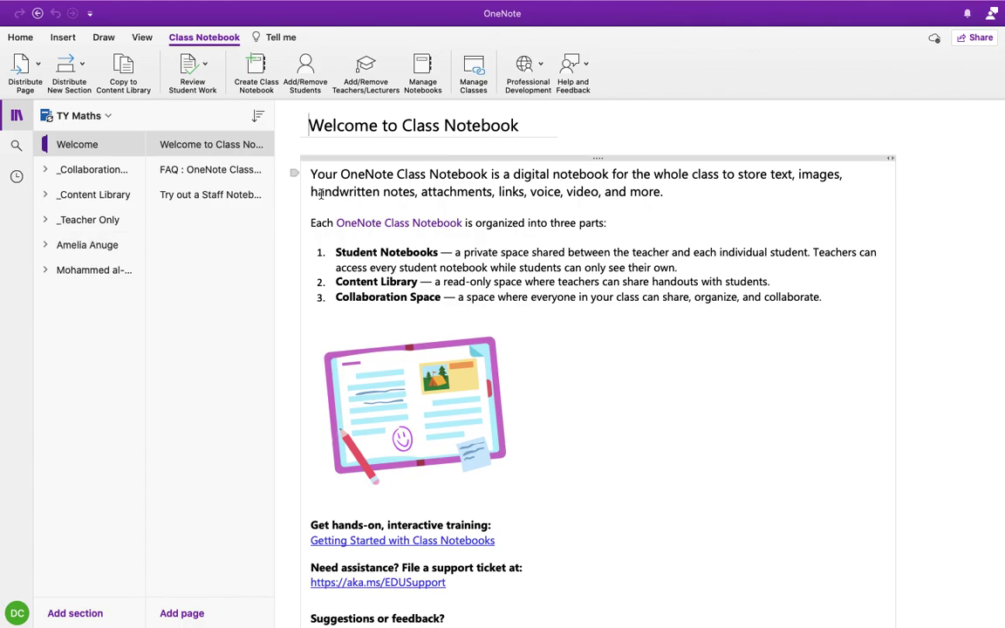
pyautogui.click(100, 197)
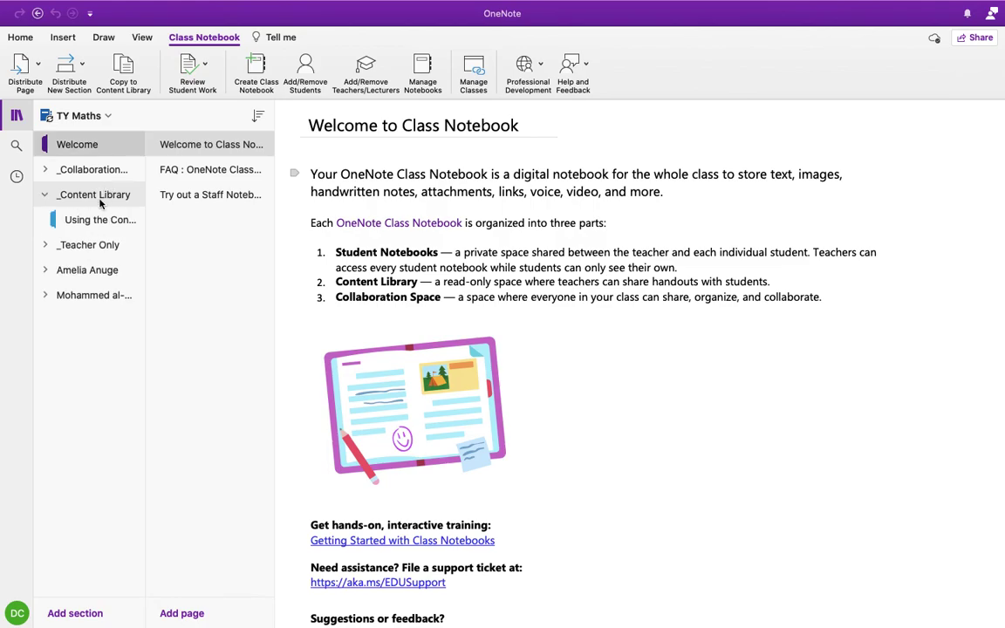
pyautogui.click(109, 118)
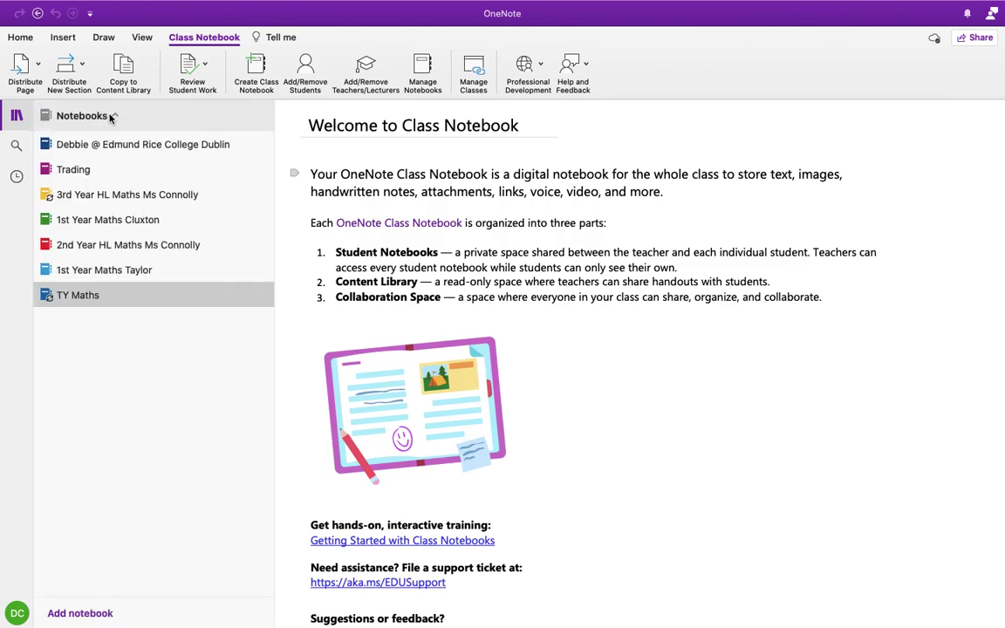
pyautogui.click(109, 137)
# Step: Open the Percentages section in the TY Maths group and bring up its section options
pyautogui.scroll(-15, 112, 515)
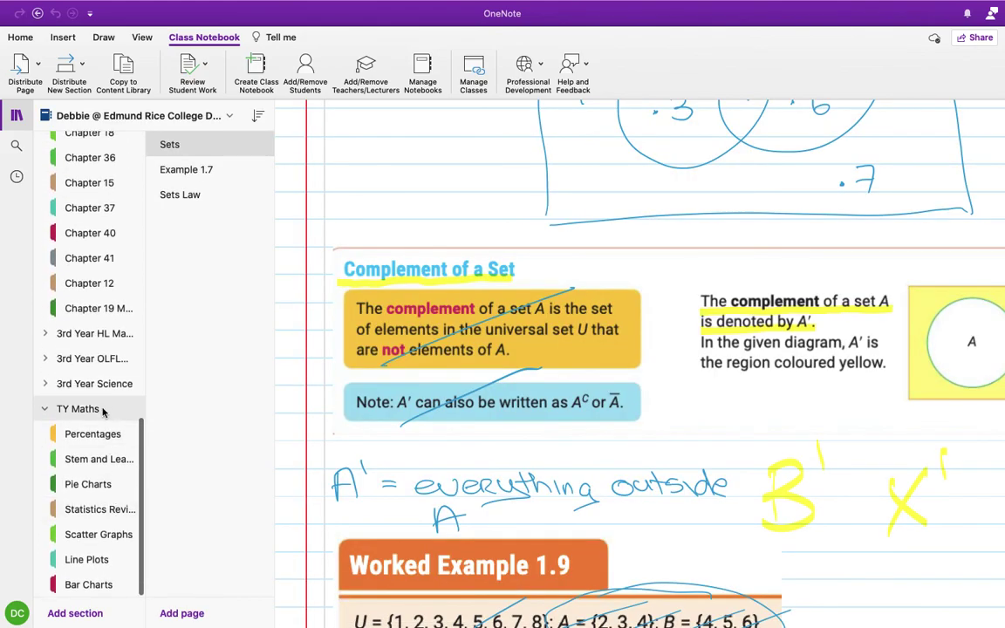
pyautogui.click(93, 433)
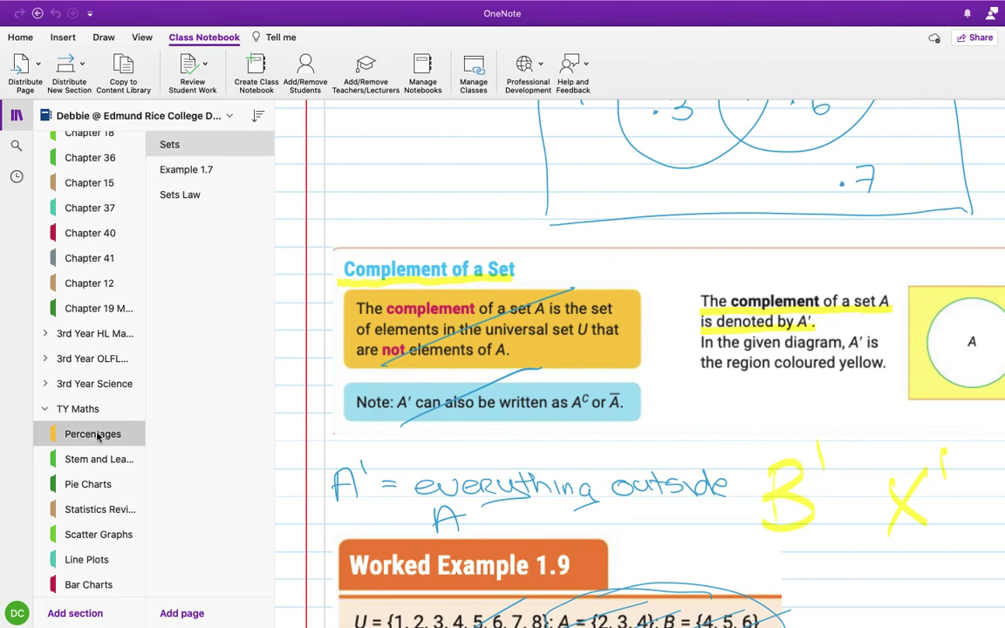
pyautogui.scroll(3, 493, 379)
pyautogui.scroll(10, 493, 379)
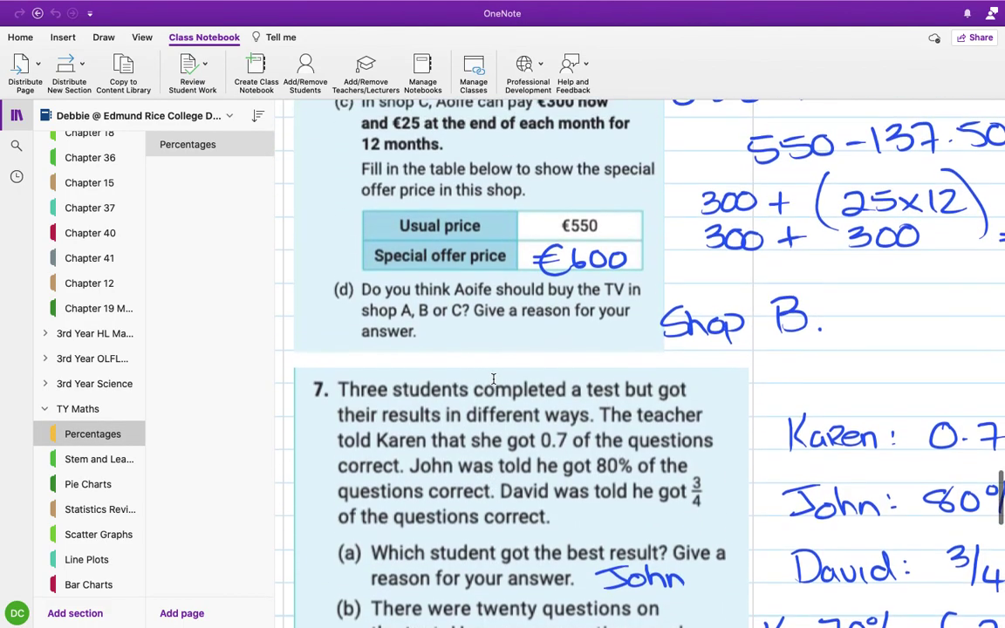
pyautogui.rightClick(109, 433)
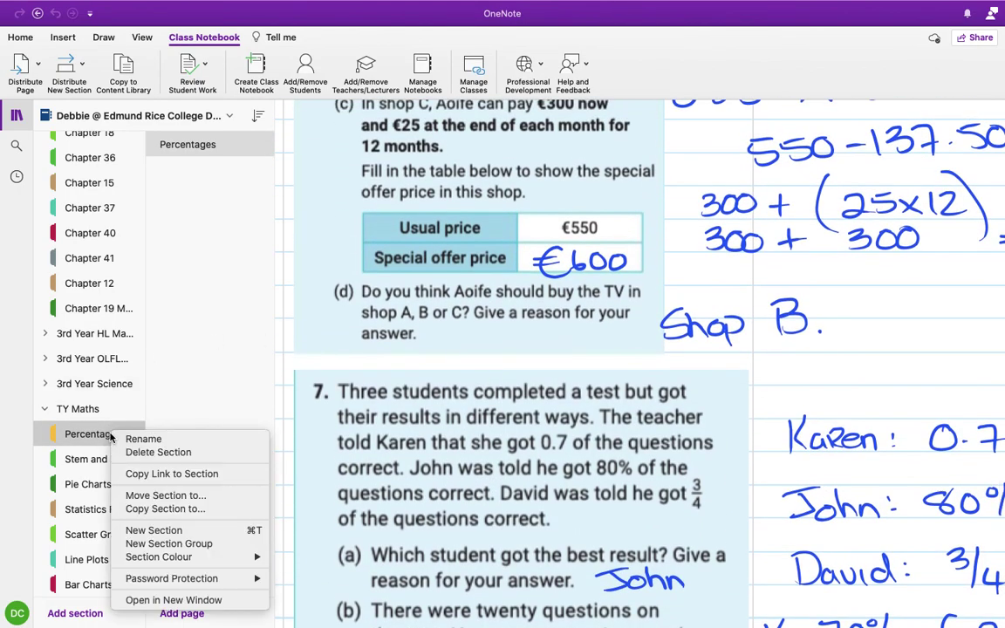
# Step: Copy the Percentages section to TY Maths' _Content Library, collapsing the other notebooks in the destination list
pyautogui.click(162, 509)
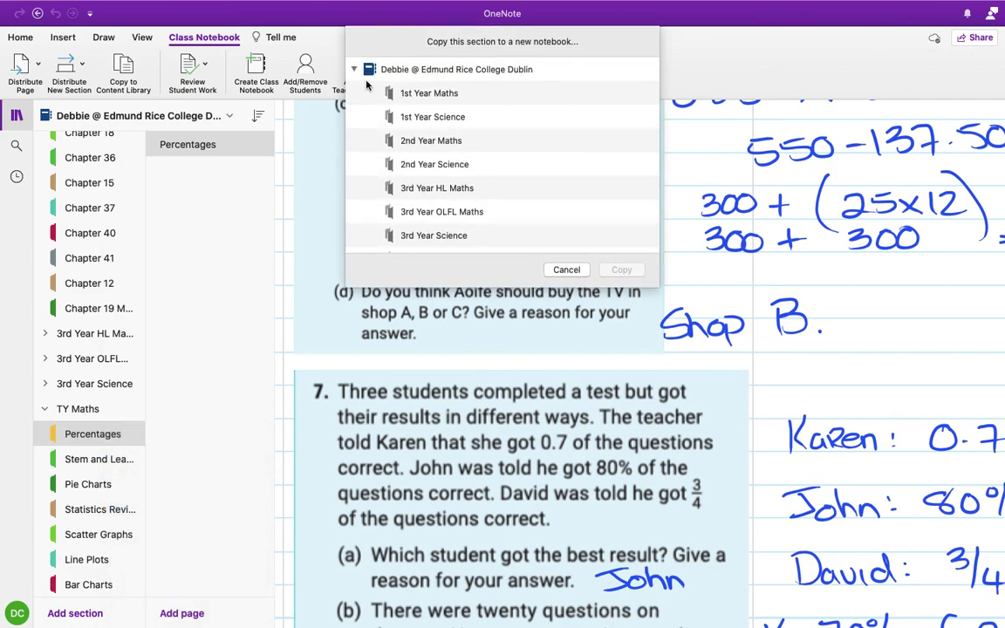
pyautogui.click(353, 69)
pyautogui.scroll(-3, 355, 119)
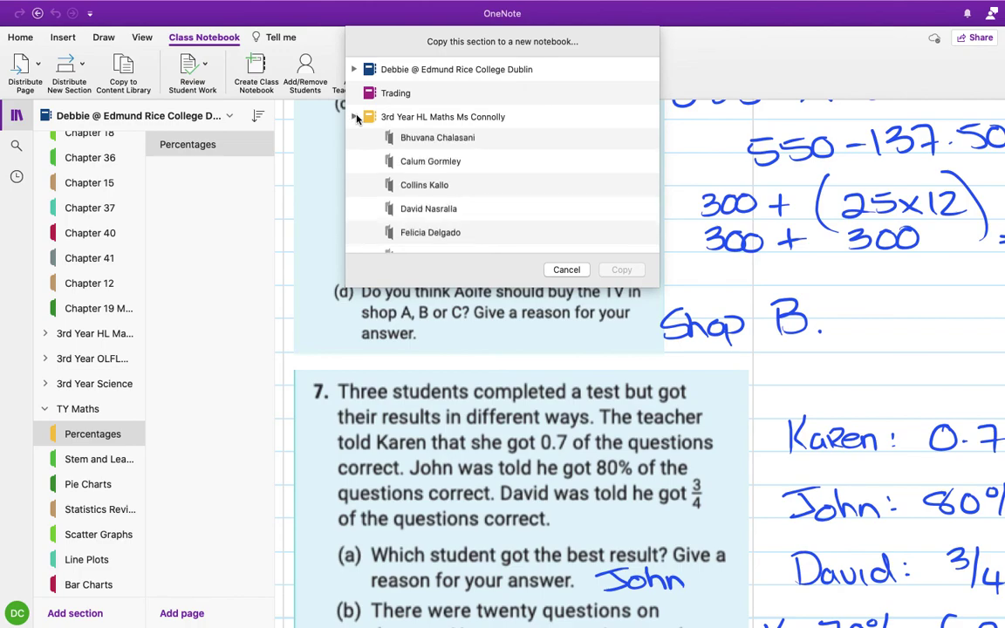
pyautogui.click(354, 116)
pyautogui.click(353, 141)
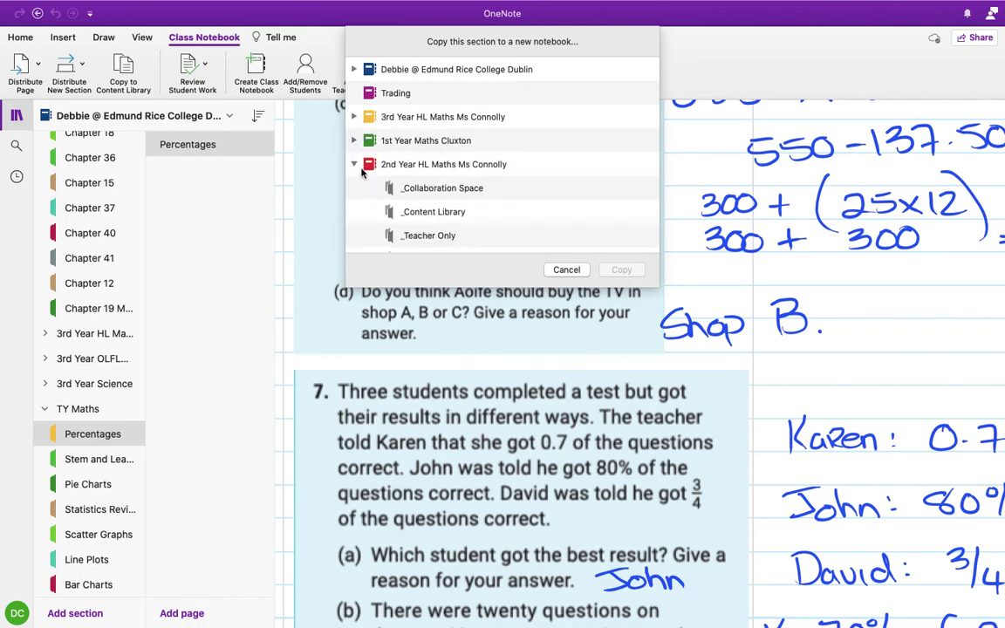
pyautogui.click(354, 165)
pyautogui.click(354, 188)
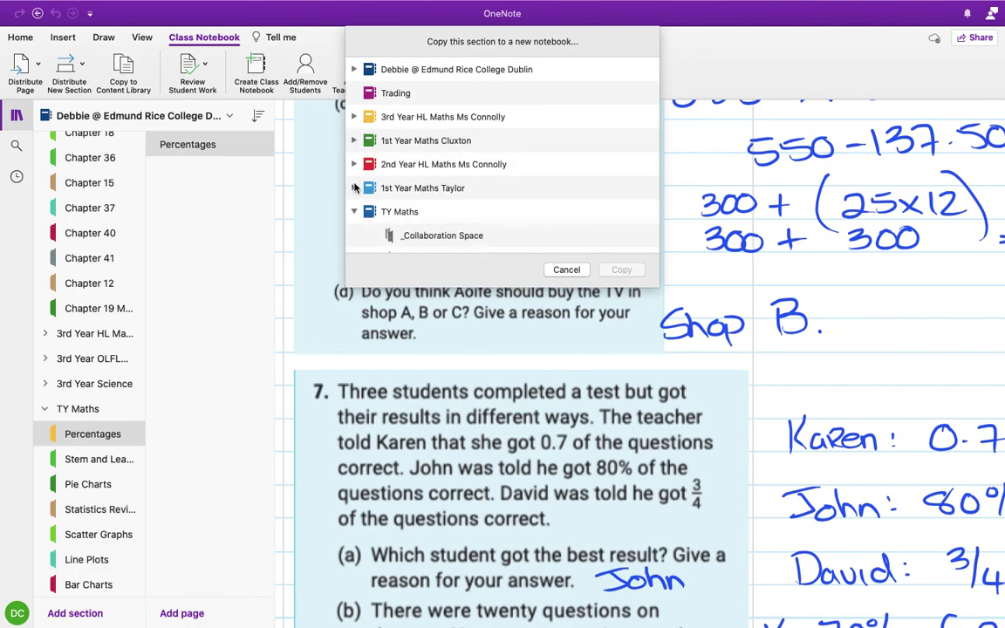
pyautogui.scroll(-3, 431, 218)
pyautogui.click(440, 199)
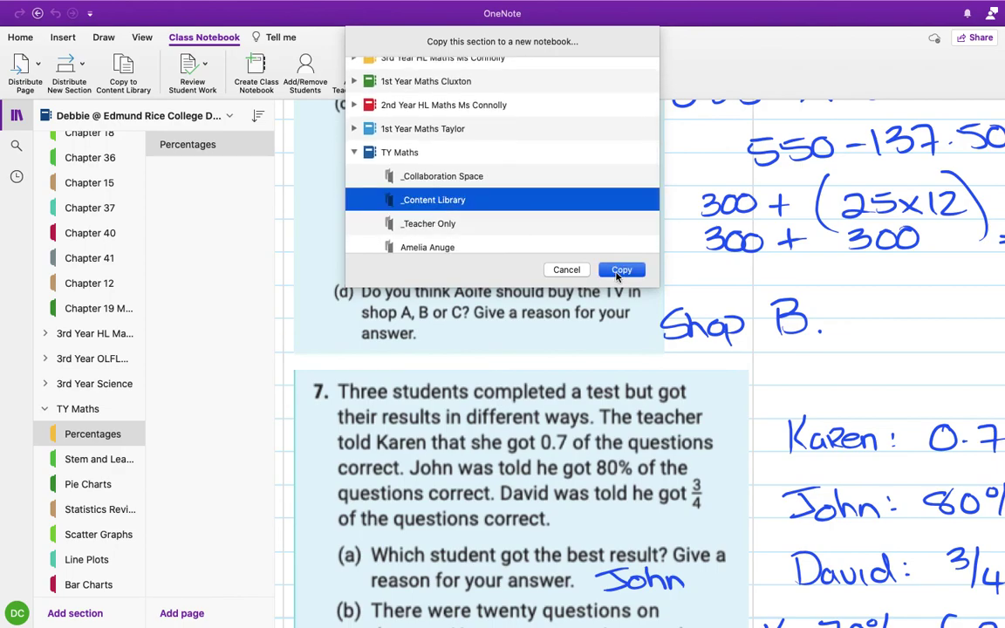
pyautogui.click(617, 271)
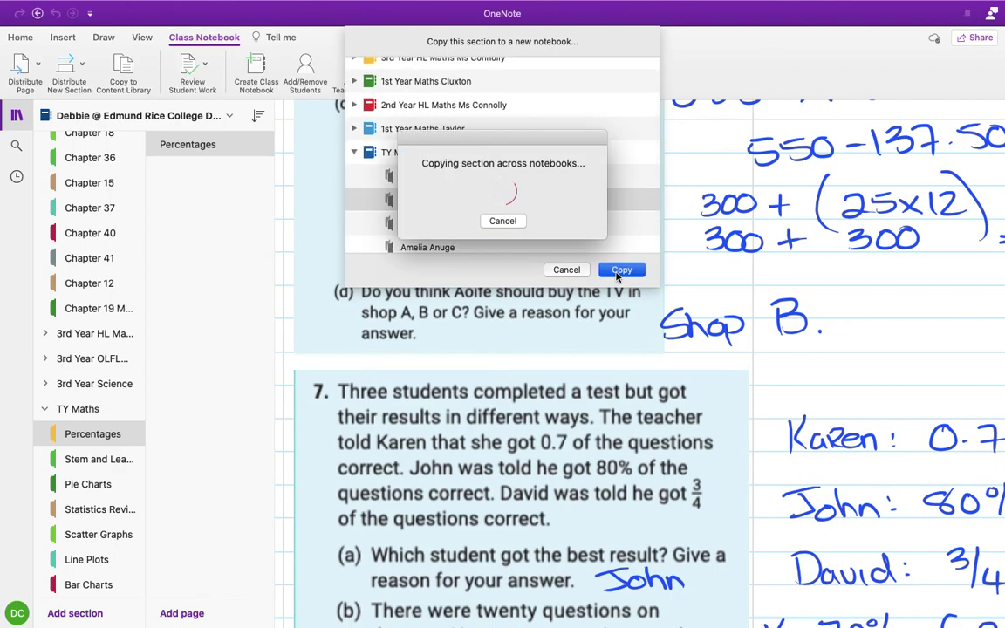
# Step: Switch to the TY Maths notebook and open the copied Percentages section under _Content Library
pyautogui.click(232, 116)
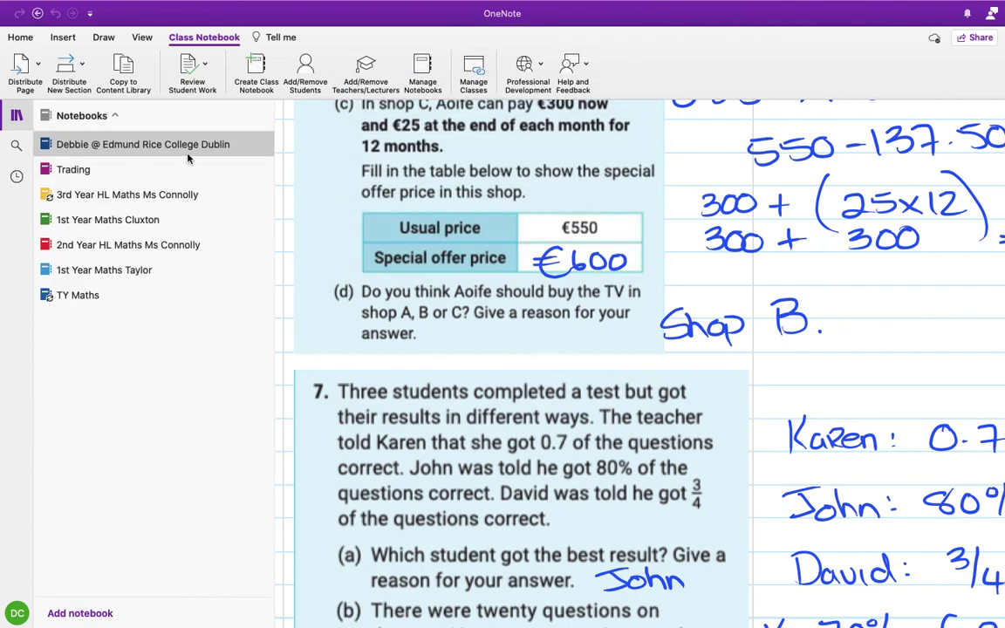
pyautogui.click(78, 292)
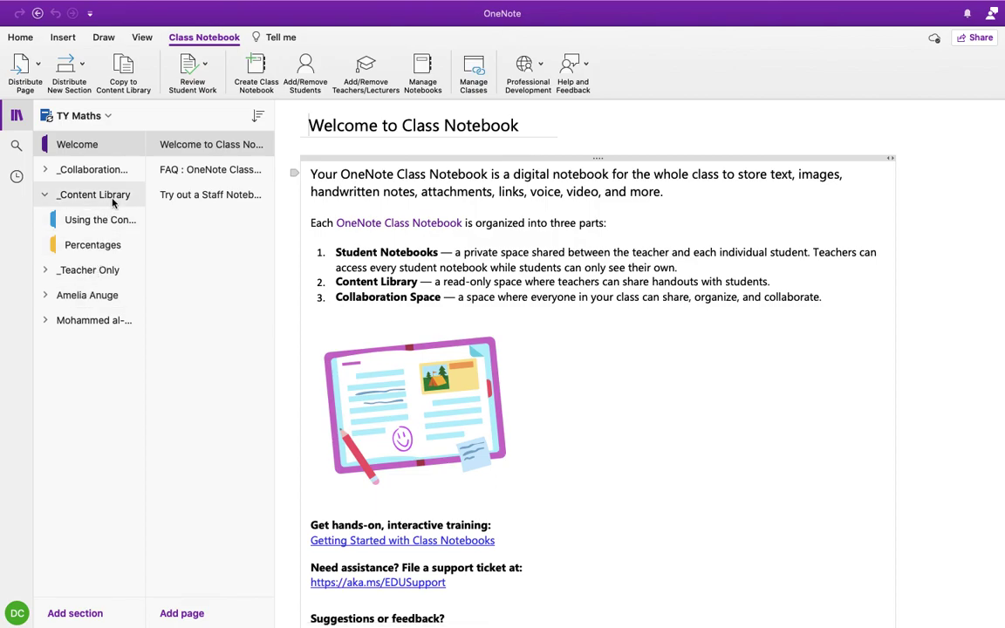
pyautogui.click(101, 249)
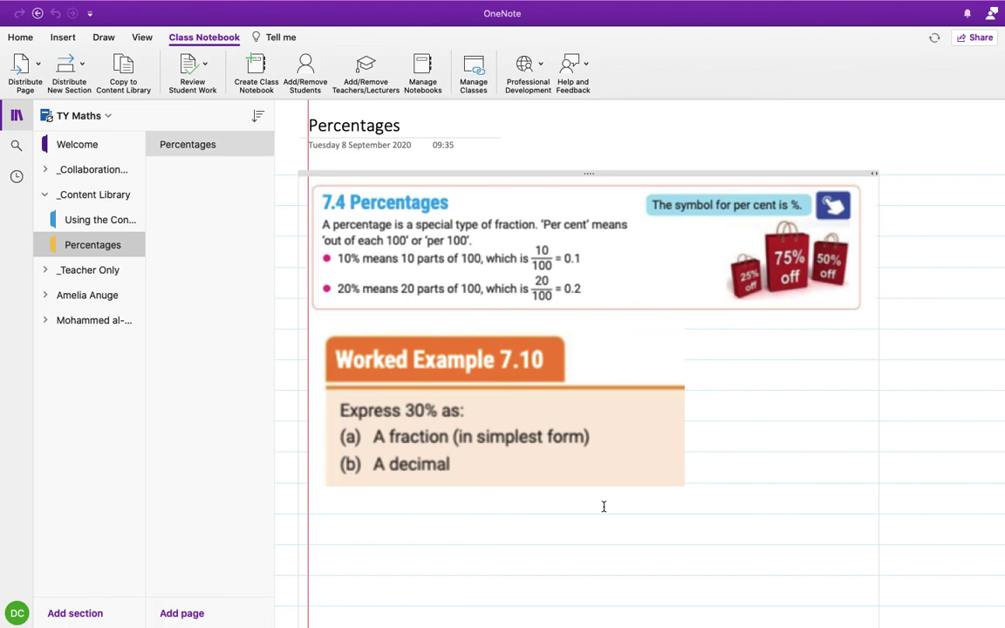
pyautogui.scroll(-5, 614, 501)
pyautogui.scroll(5, 618, 500)
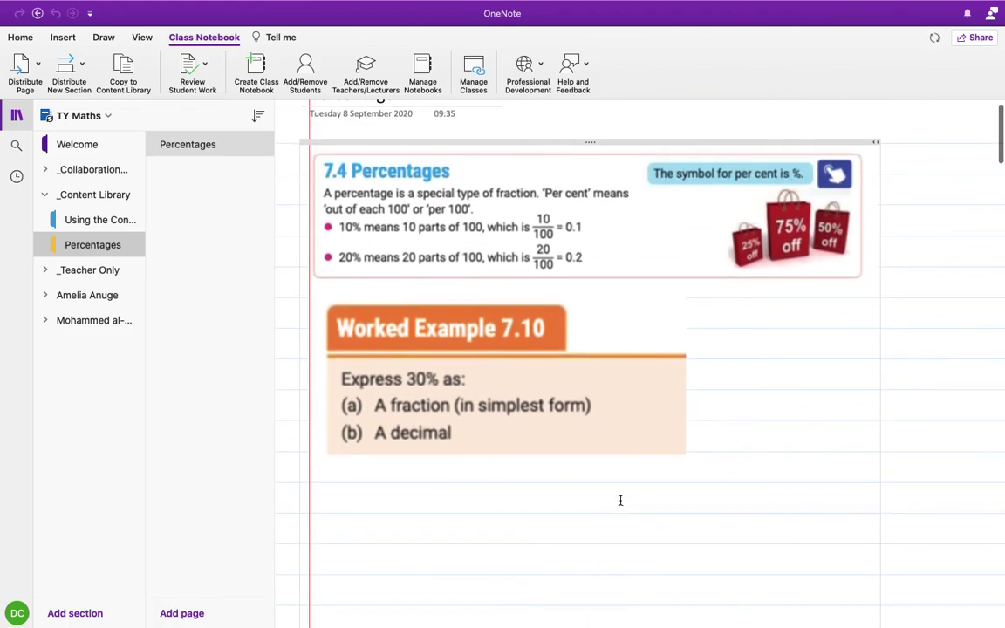